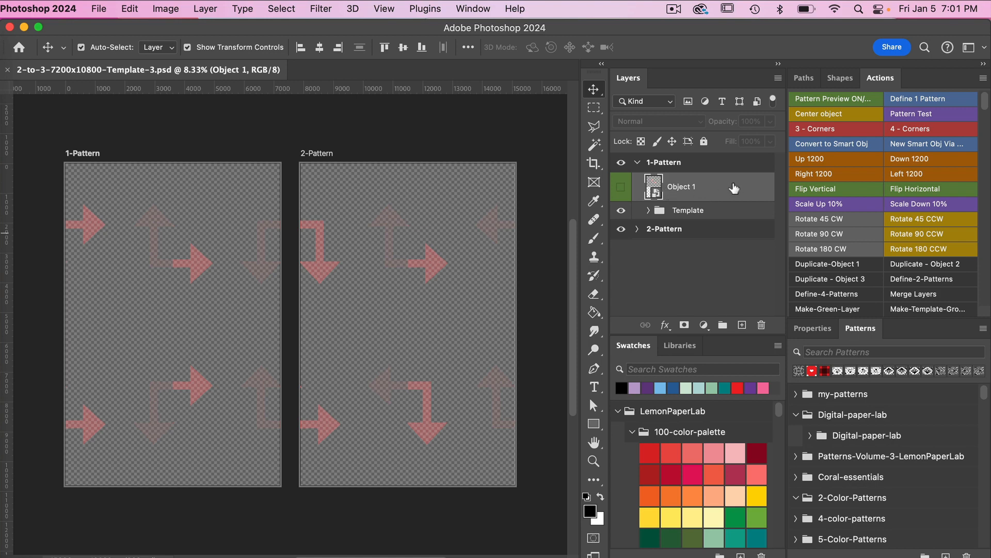
Step: Review the Object 1 layers inside the Template group of the 1-Pattern artboard
{"action": "left_click", "coordinate": [648, 211]}
{"action": "scroll", "coordinate": [713, 262], "scroll_direction": "down", "scroll_amount": 3}
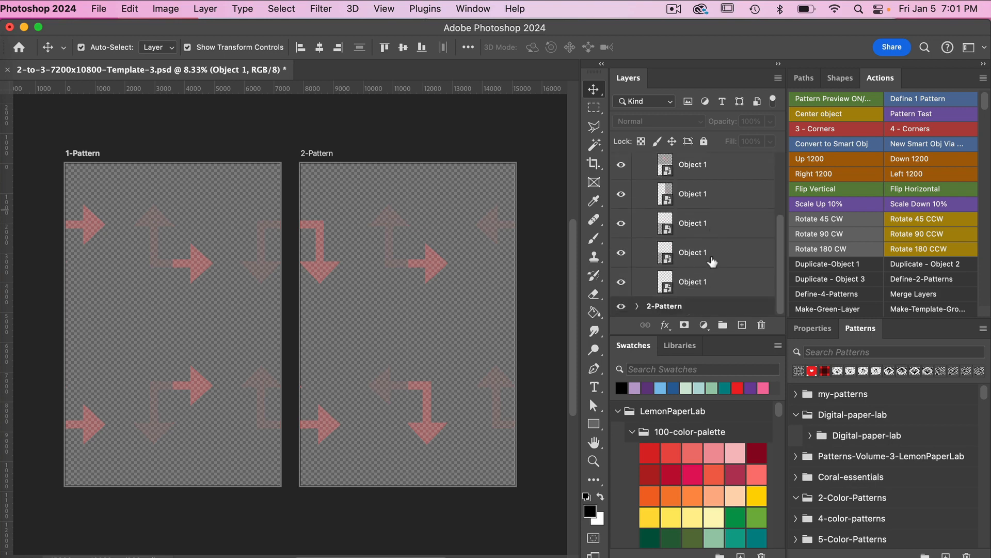
{"action": "scroll", "coordinate": [712, 263], "scroll_direction": "up", "scroll_amount": 3}
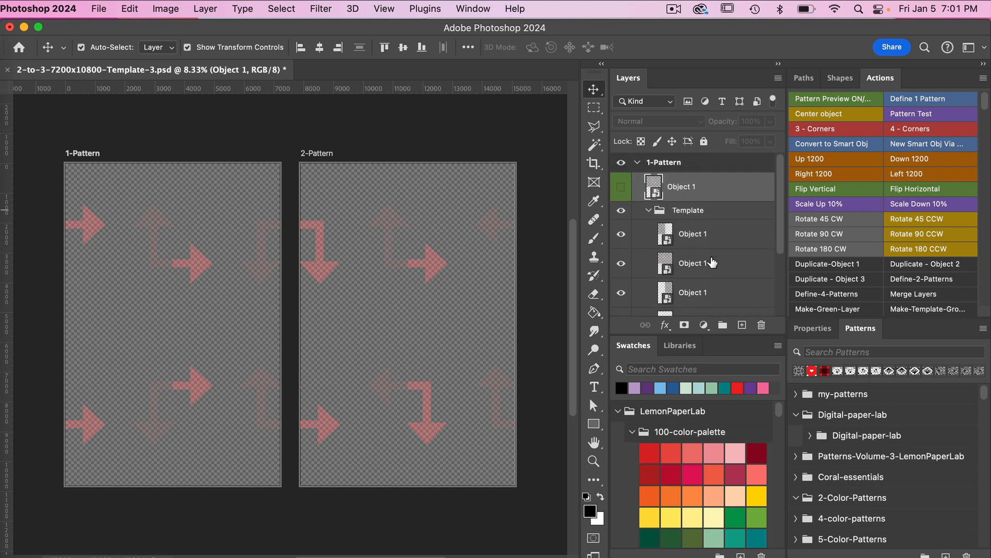
{"action": "left_click", "coordinate": [649, 211]}
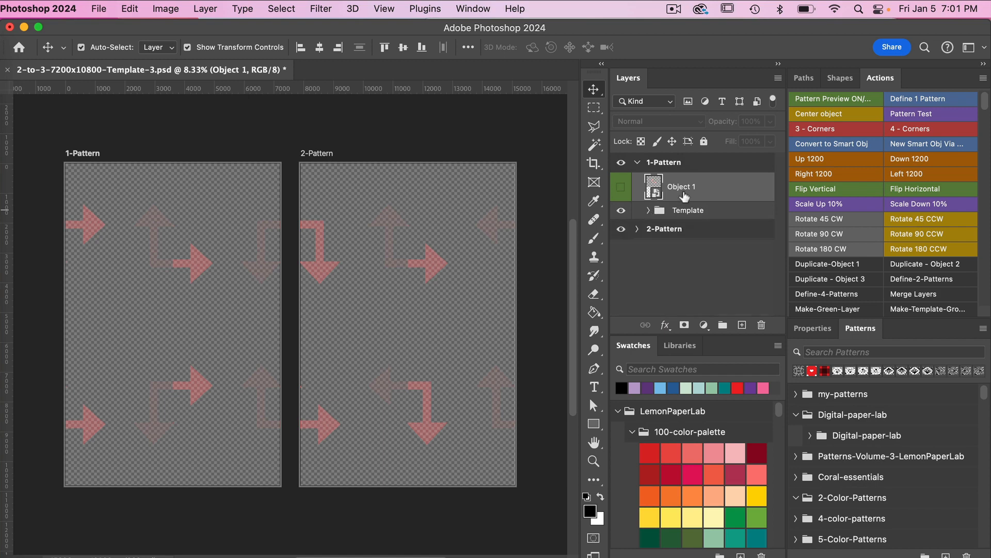
Step: Open the Object 1 smart object's contents, hide the arrow layer and show only the Reference 2 curve as a drawing guide
{"action": "double_click", "coordinate": [654, 188]}
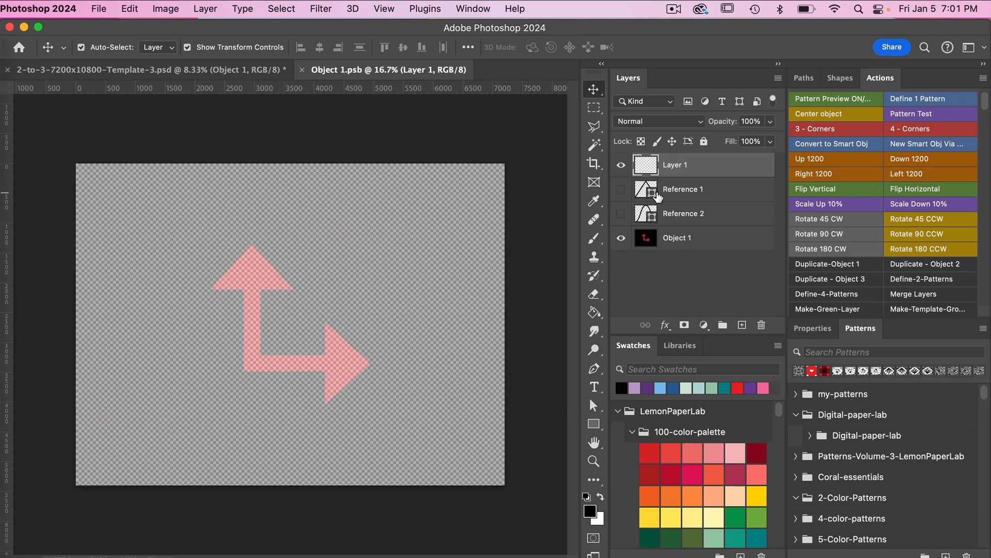
{"action": "left_click", "coordinate": [623, 239]}
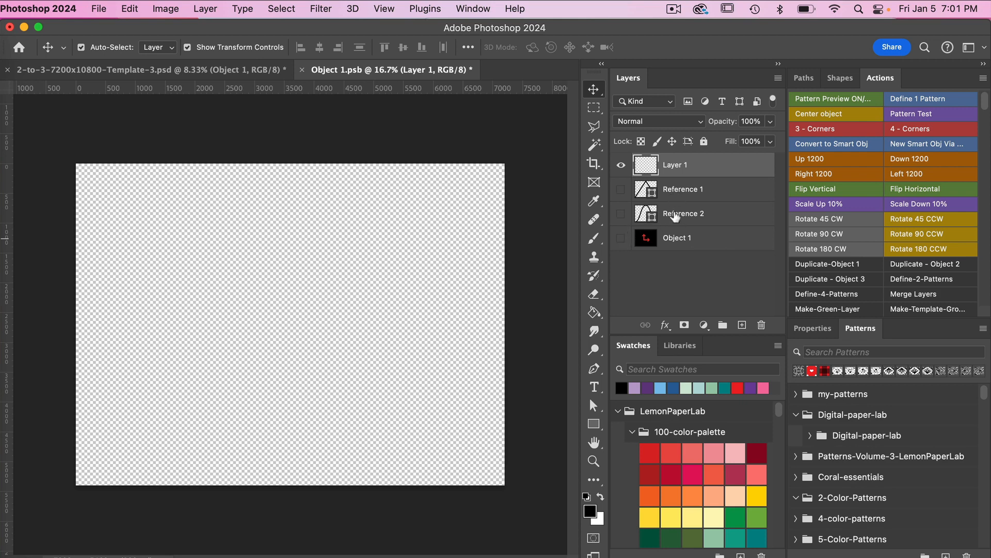
{"action": "left_click", "coordinate": [622, 192]}
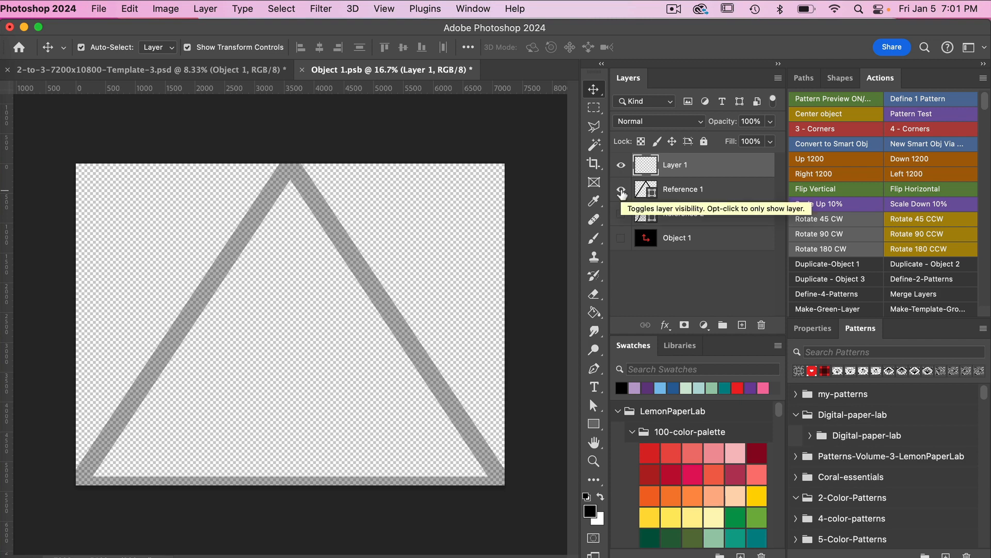
{"action": "left_click", "coordinate": [621, 190]}
{"action": "left_click", "coordinate": [621, 213]}
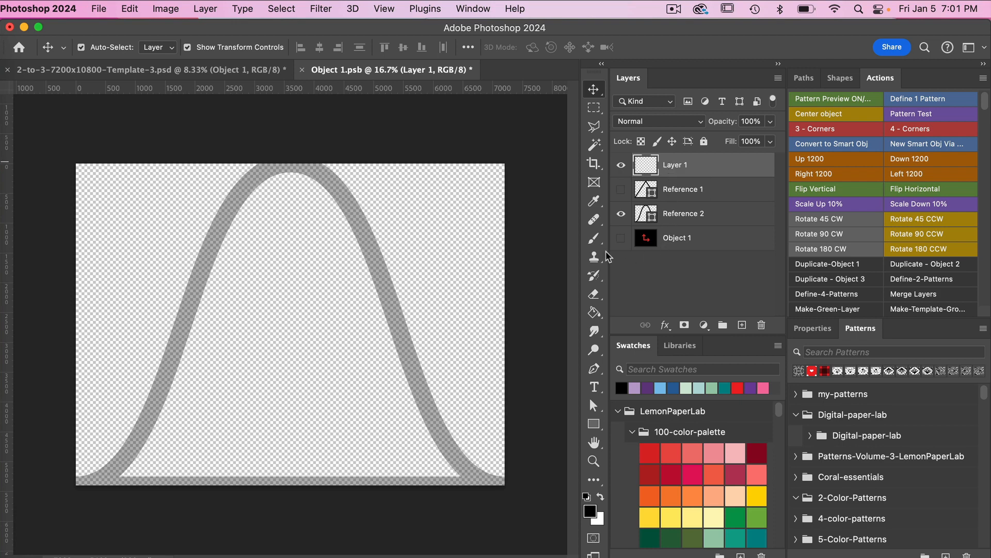
Step: Paint a black tree with drooping branches on Layer 1 with the 400 px Brush, keeping it inside the Reference 2 curve
{"action": "left_click", "coordinate": [595, 238]}
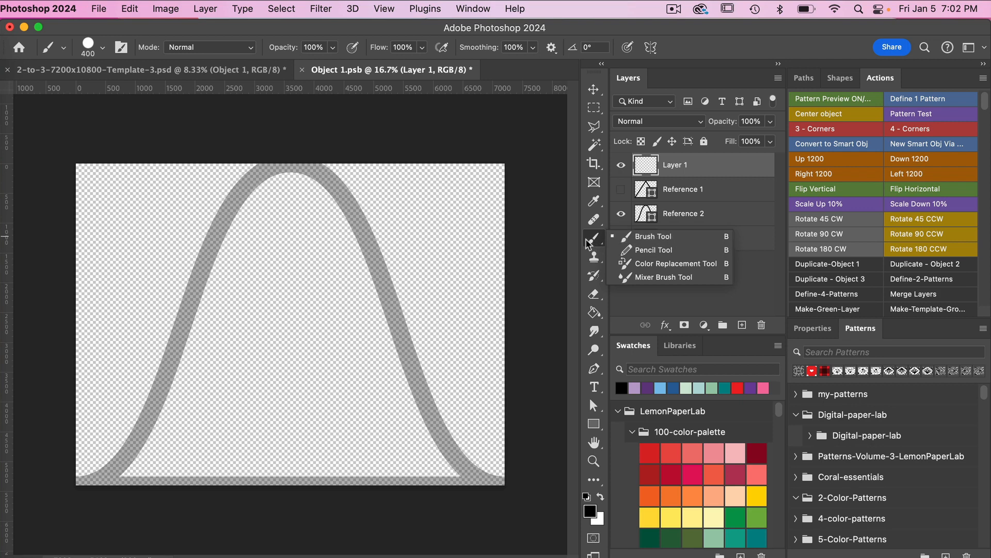
{"action": "left_click", "coordinate": [553, 239]}
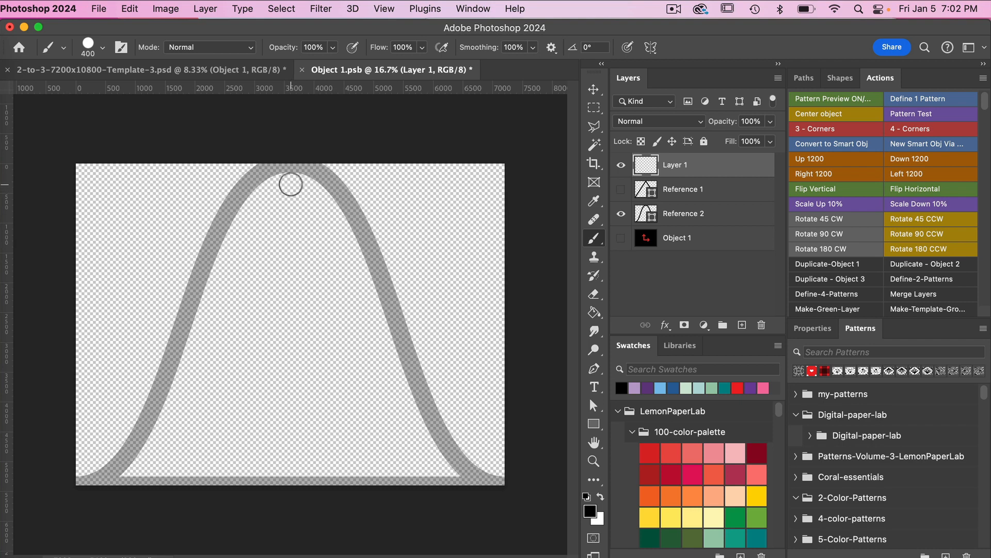
{"action": "mouse_move", "coordinate": [291, 184]}
{"action": "left_mouse_down"}
{"action": "mouse_move", "coordinate": [273, 217]}
{"action": "mouse_move", "coordinate": [236, 241]}
{"action": "left_mouse_up"}
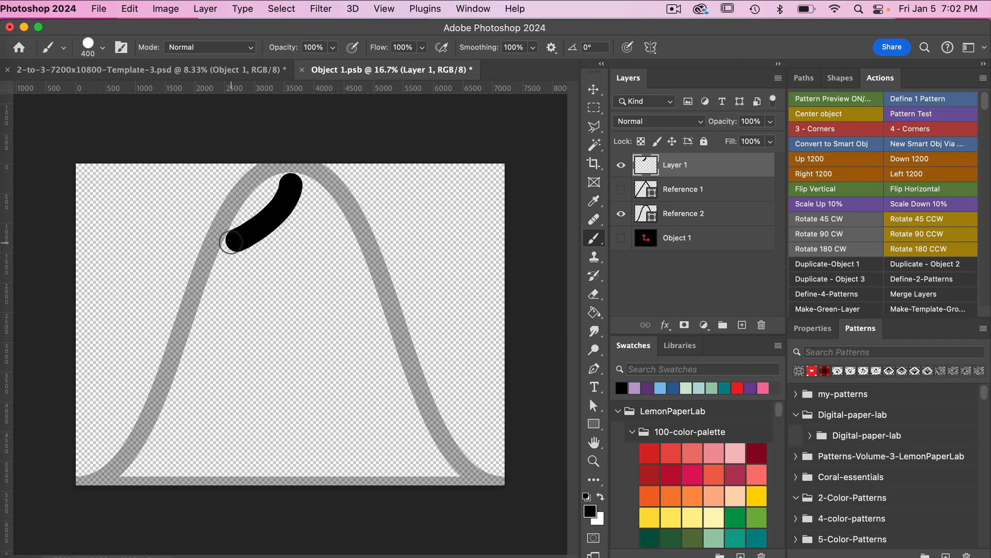
{"action": "mouse_move", "coordinate": [290, 184]}
{"action": "left_mouse_down"}
{"action": "mouse_move", "coordinate": [276, 249]}
{"action": "mouse_move", "coordinate": [209, 314]}
{"action": "left_mouse_up"}
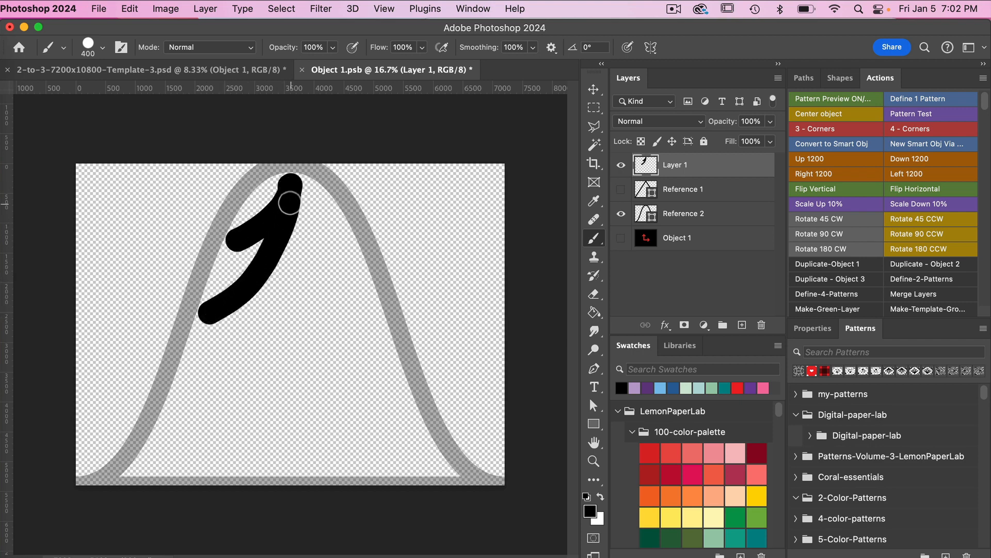
{"action": "mouse_move", "coordinate": [293, 204]}
{"action": "left_mouse_down"}
{"action": "mouse_move", "coordinate": [291, 184]}
{"action": "mouse_move", "coordinate": [277, 283]}
{"action": "mouse_move", "coordinate": [256, 338]}
{"action": "mouse_move", "coordinate": [227, 372]}
{"action": "mouse_move", "coordinate": [184, 395]}
{"action": "left_mouse_up"}
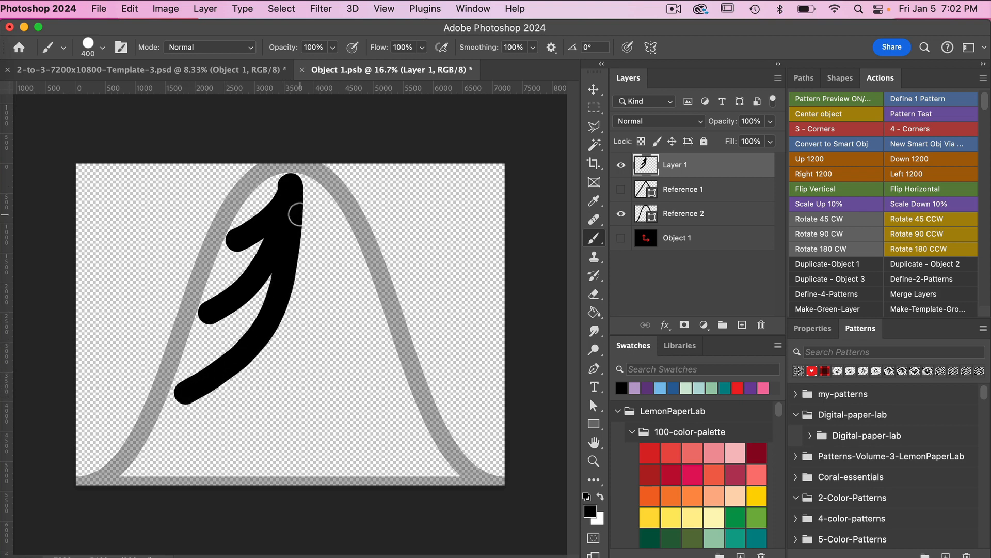
{"action": "mouse_move", "coordinate": [290, 186]}
{"action": "left_mouse_down"}
{"action": "mouse_move", "coordinate": [296, 217]}
{"action": "mouse_move", "coordinate": [341, 237]}
{"action": "left_mouse_up"}
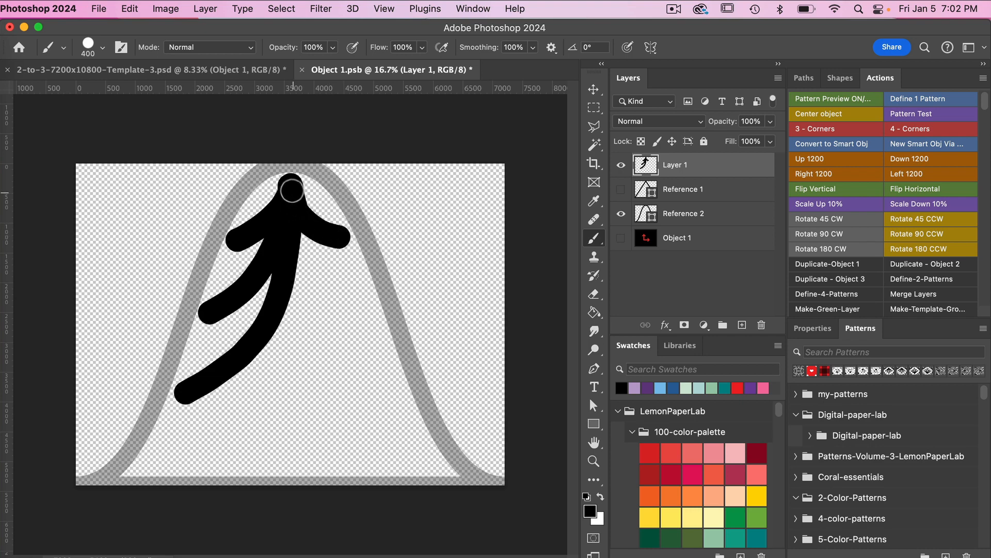
{"action": "mouse_move", "coordinate": [292, 188]}
{"action": "left_mouse_down"}
{"action": "mouse_move", "coordinate": [330, 283]}
{"action": "mouse_move", "coordinate": [367, 298]}
{"action": "left_mouse_up"}
{"action": "mouse_move", "coordinate": [293, 198]}
{"action": "left_mouse_down"}
{"action": "mouse_move", "coordinate": [295, 247]}
{"action": "mouse_move", "coordinate": [322, 302]}
{"action": "left_mouse_up"}
{"action": "left_click_drag", "start_coordinate": [346, 338], "coordinate": [383, 353]}
{"action": "mouse_move", "coordinate": [290, 271]}
{"action": "left_mouse_down"}
{"action": "mouse_move", "coordinate": [301, 326]}
{"action": "mouse_move", "coordinate": [347, 383]}
{"action": "mouse_move", "coordinate": [422, 425]}
{"action": "left_mouse_up"}
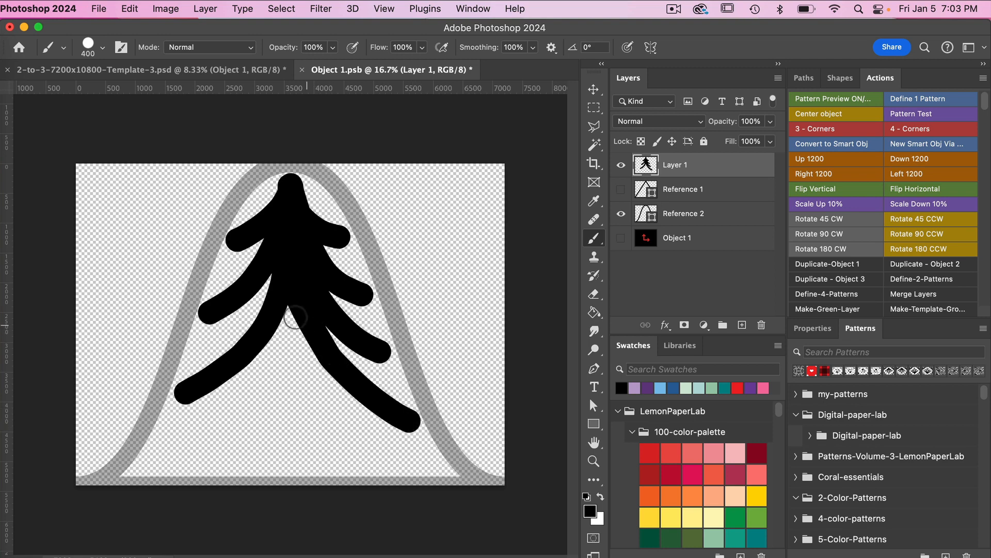
{"action": "mouse_move", "coordinate": [290, 292]}
{"action": "left_mouse_down"}
{"action": "mouse_move", "coordinate": [309, 365]}
{"action": "mouse_move", "coordinate": [364, 457]}
{"action": "left_mouse_up"}
{"action": "mouse_move", "coordinate": [276, 327]}
{"action": "left_mouse_down"}
{"action": "mouse_move", "coordinate": [300, 381]}
{"action": "mouse_move", "coordinate": [281, 459]}
{"action": "left_mouse_up"}
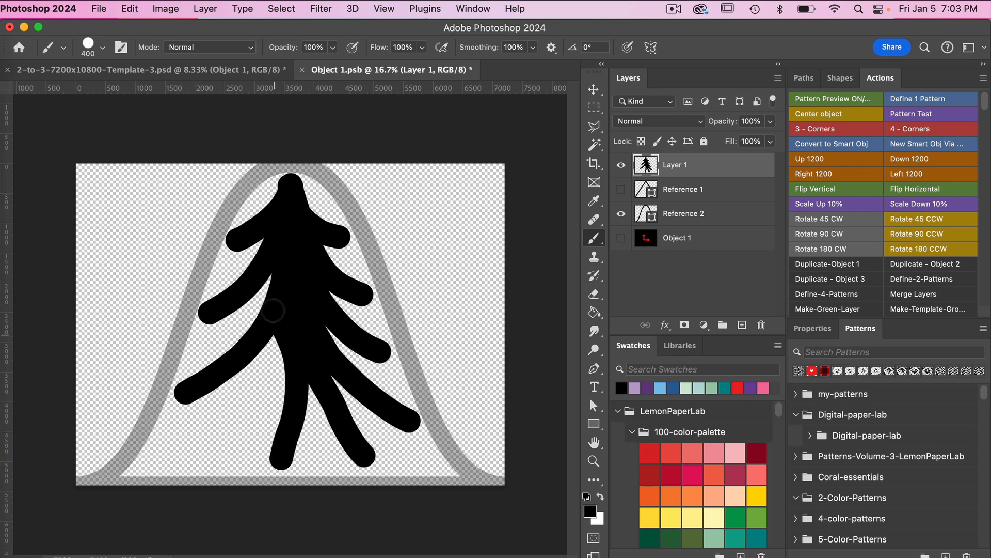
{"action": "mouse_move", "coordinate": [272, 345]}
{"action": "left_mouse_down"}
{"action": "mouse_move", "coordinate": [222, 413]}
{"action": "mouse_move", "coordinate": [160, 459]}
{"action": "left_mouse_up"}
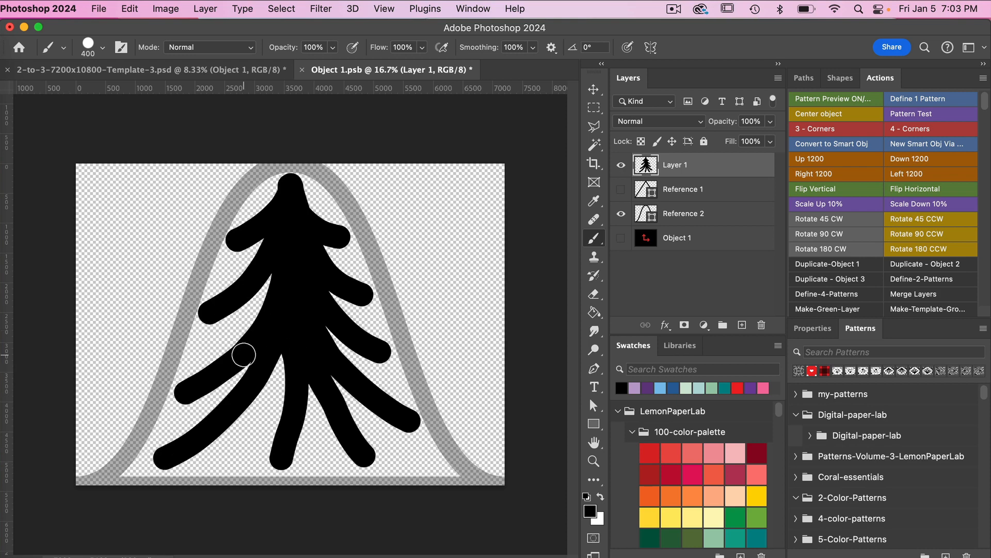
Step: Hide the Reference 2 guide, save the smart object and return to the 2-to-3-7200x10800-Template-3.psd document
{"action": "left_click", "coordinate": [623, 214]}
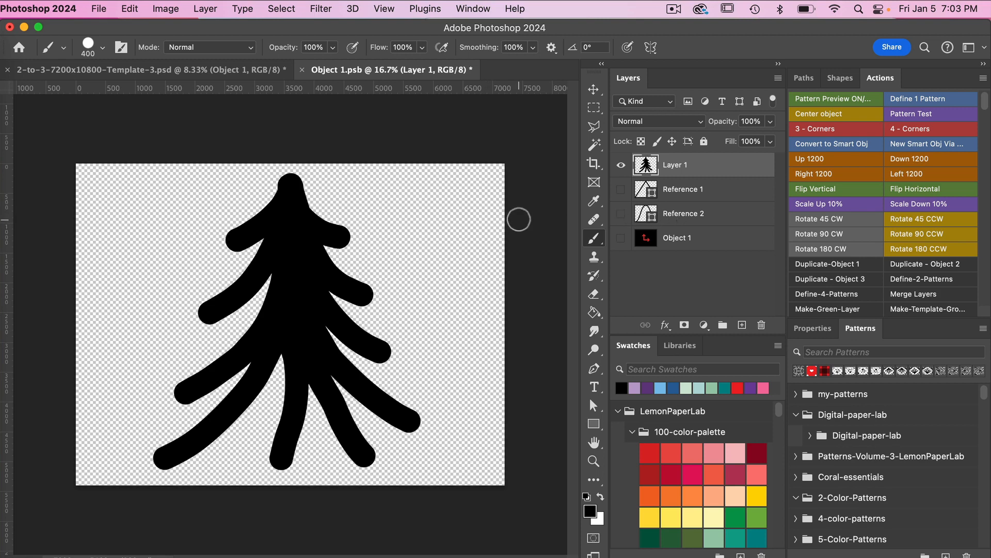
{"action": "key", "text": "super+s"}
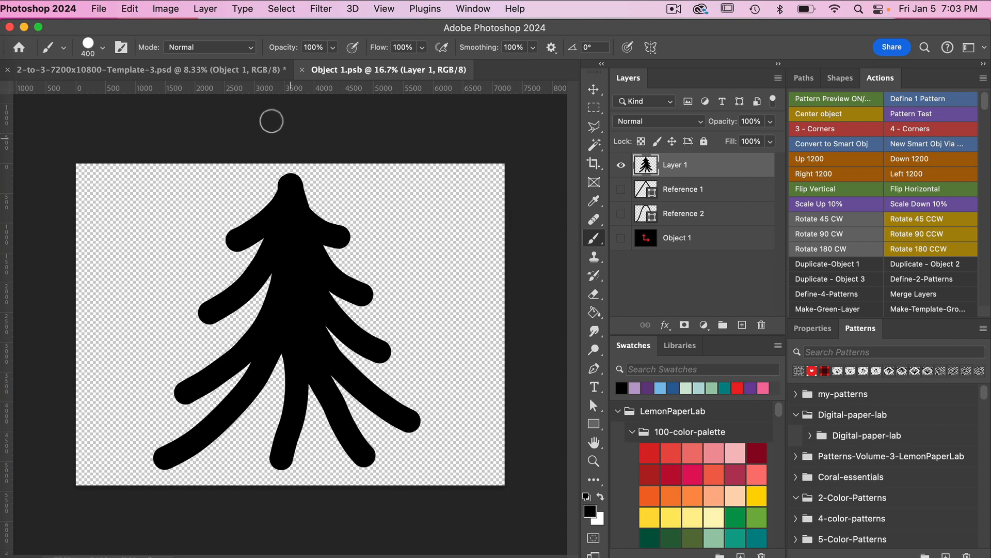
{"action": "left_click", "coordinate": [246, 71]}
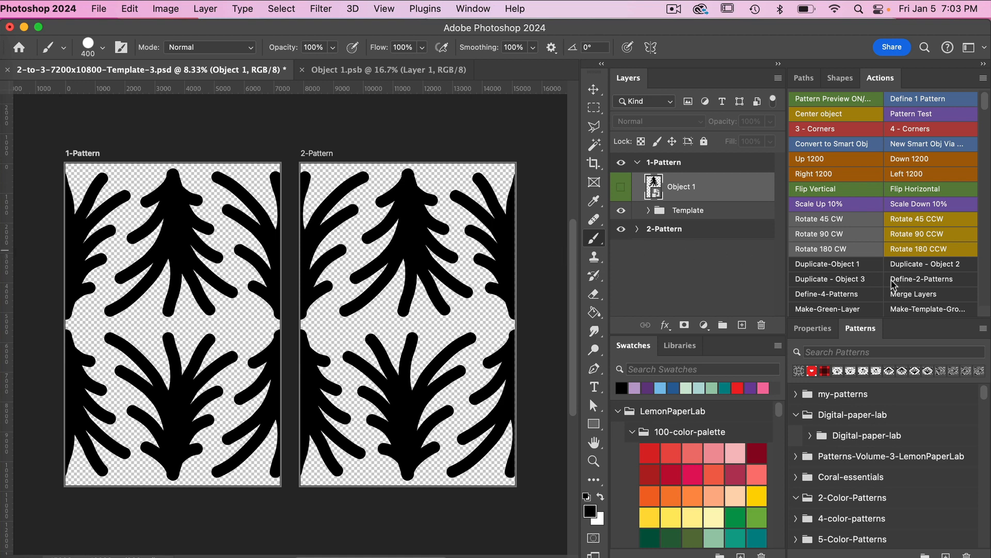
Step: Run the Define-2-Patterns action to save both artboards as patterns
{"action": "left_click", "coordinate": [928, 281]}
{"action": "left_click", "coordinate": [934, 280]}
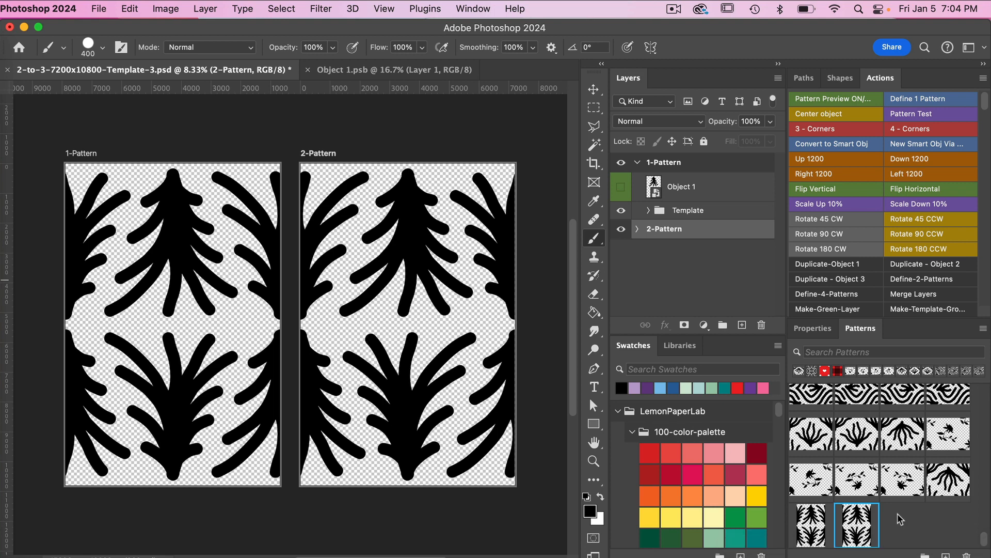
Step: Create a new transparent RGB document of 3600 x 3600 pixels at 300 pixels per inch, without artboards
{"action": "left_click", "coordinate": [99, 9]}
{"action": "left_click", "coordinate": [104, 29]}
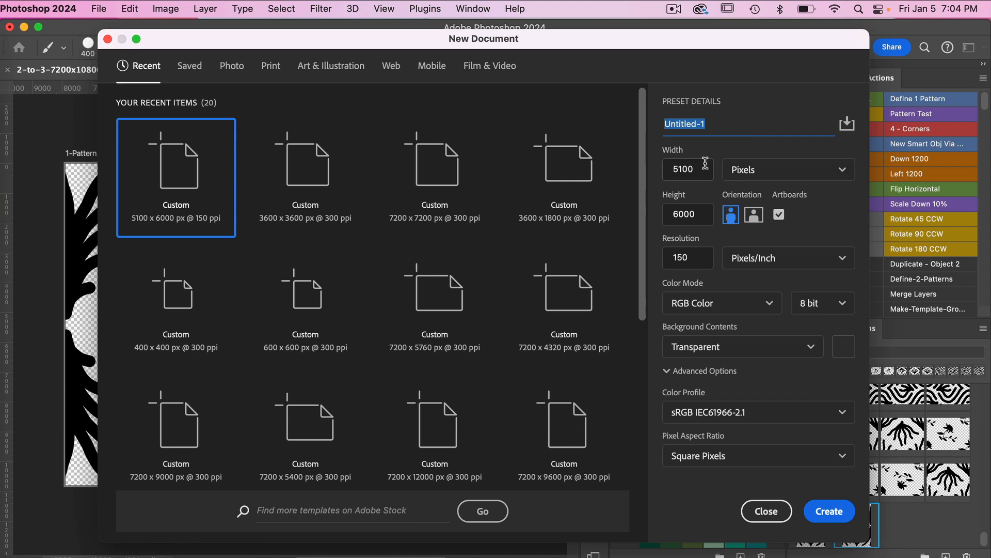
{"action": "left_click", "coordinate": [697, 171]}
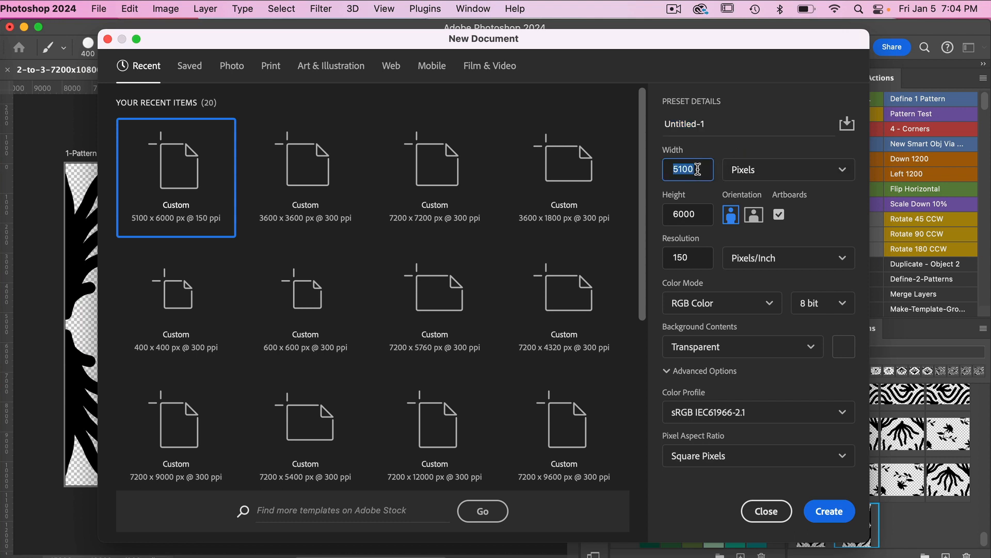
{"action": "type", "text": "35"}
{"action": "left_click", "coordinate": [700, 214]}
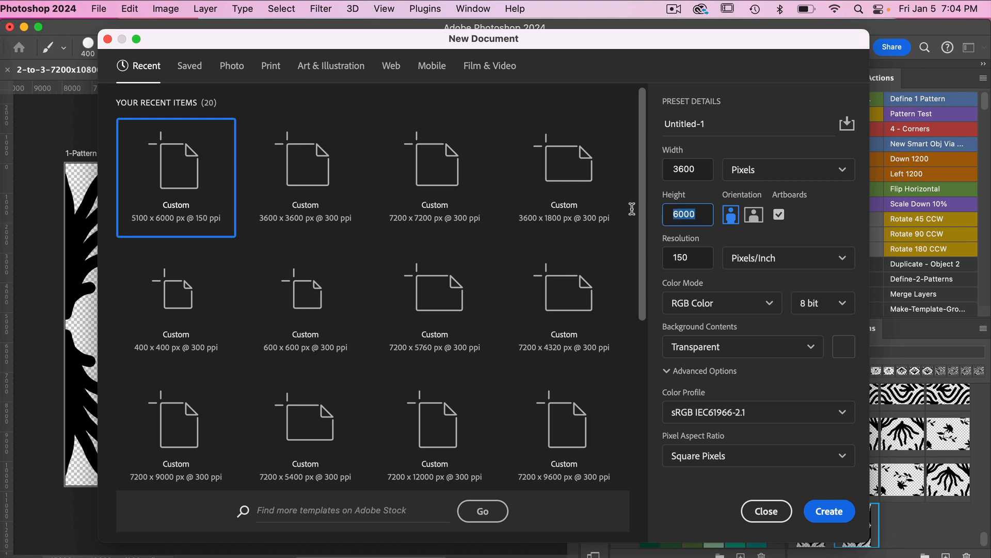
{"action": "type", "text": "3"}
{"action": "left_click", "coordinate": [779, 214]}
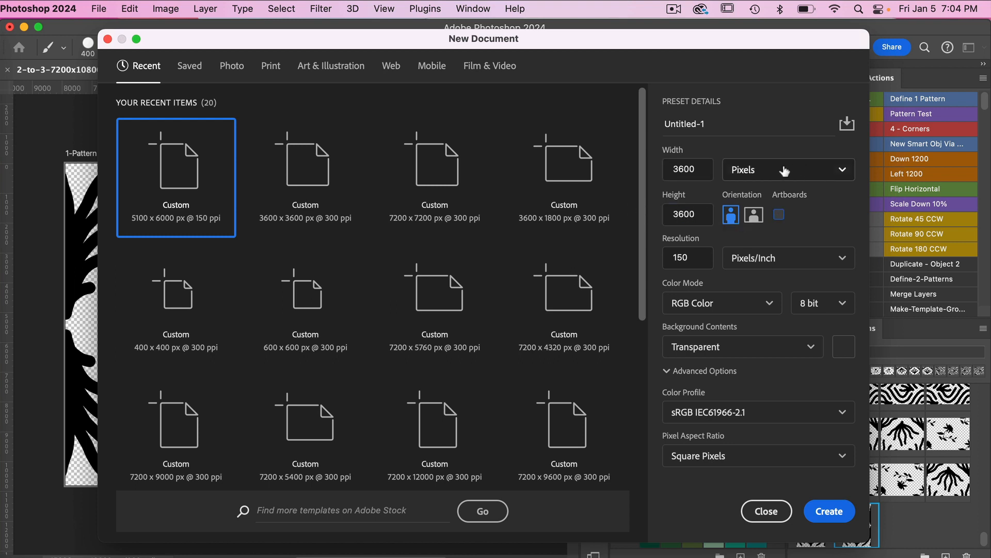
{"action": "left_click", "coordinate": [695, 257]}
{"action": "type", "text": "300"}
{"action": "left_click", "coordinate": [818, 235]}
{"action": "left_click", "coordinate": [825, 517]}
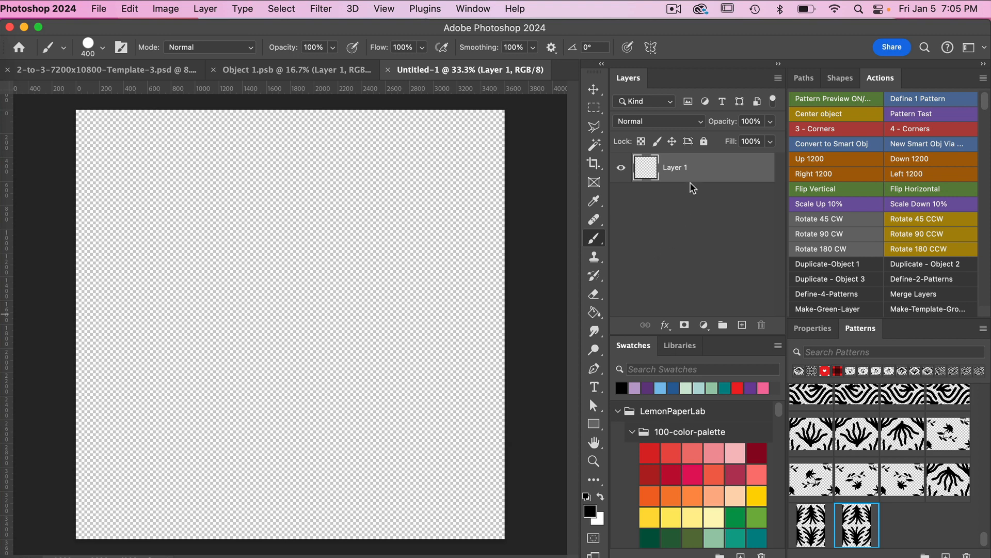
Step: Run the Pattern Test action with its default pattern fill settings and apply the first tree pattern to Pattern Fill 1
{"action": "left_click", "coordinate": [946, 113]}
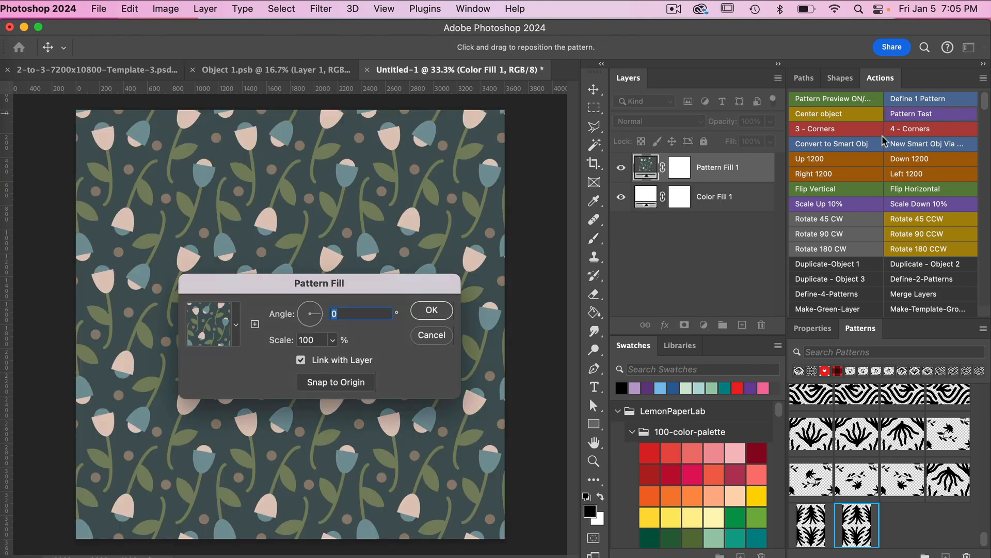
{"action": "left_click", "coordinate": [434, 311]}
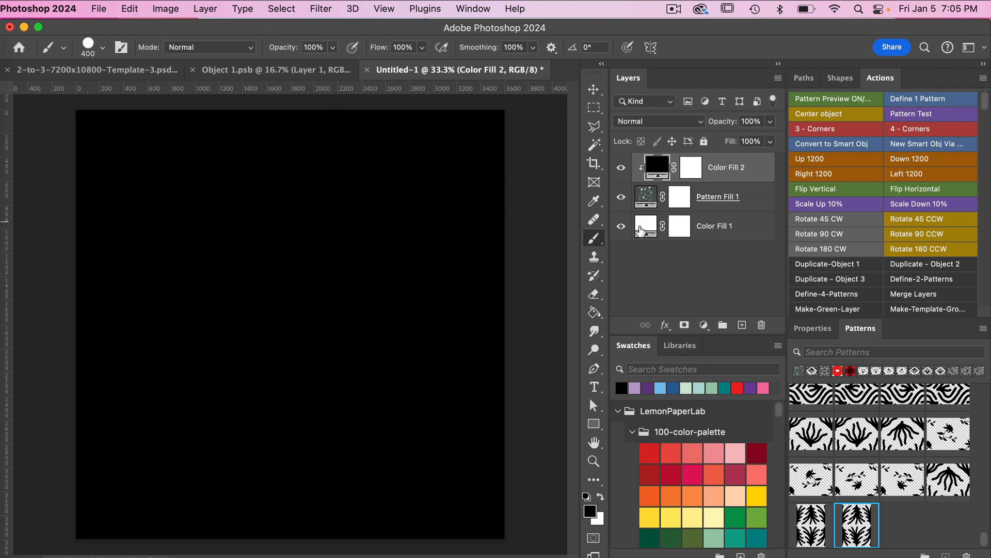
{"action": "left_click", "coordinate": [727, 200]}
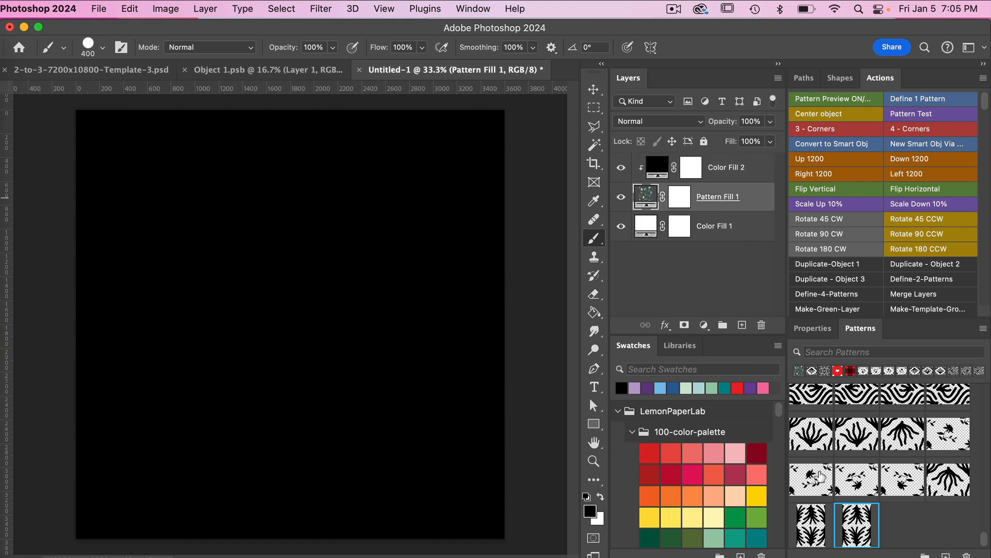
{"action": "left_click", "coordinate": [809, 528]}
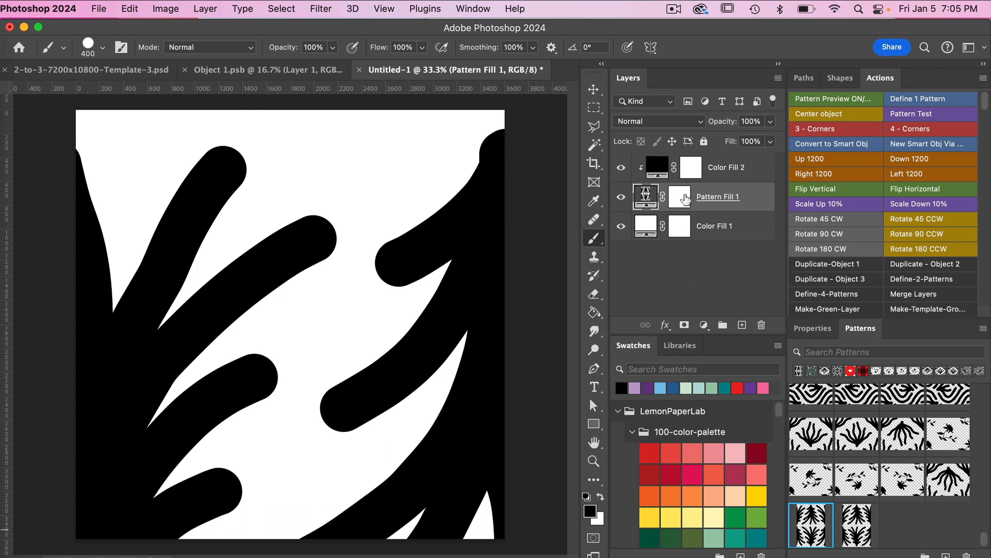
Step: Set the Pattern Fill 1 scale to 10% and switch the fill to the second tree pattern
{"action": "double_click", "coordinate": [647, 197]}
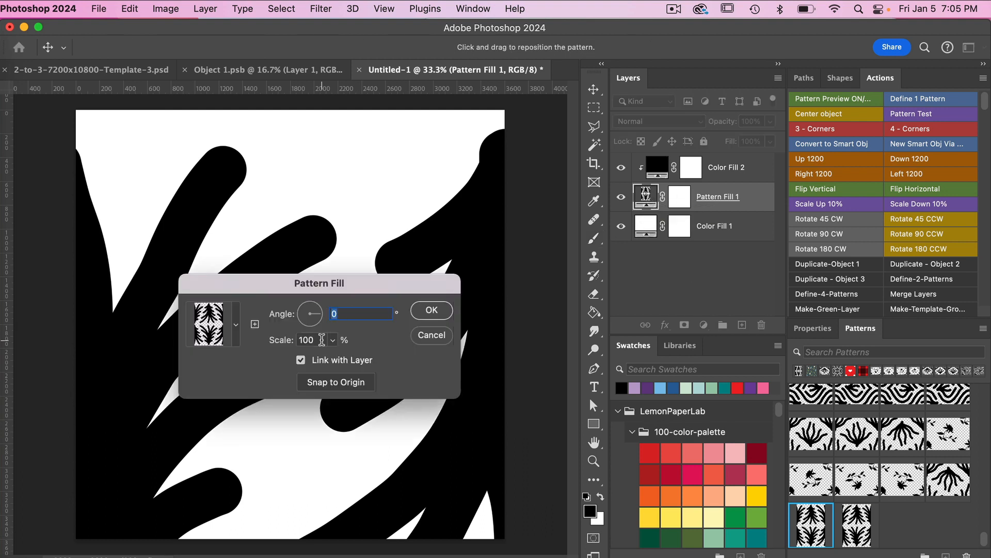
{"action": "left_click_drag", "start_coordinate": [322, 340], "coordinate": [287, 340]}
{"action": "type", "text": "10"}
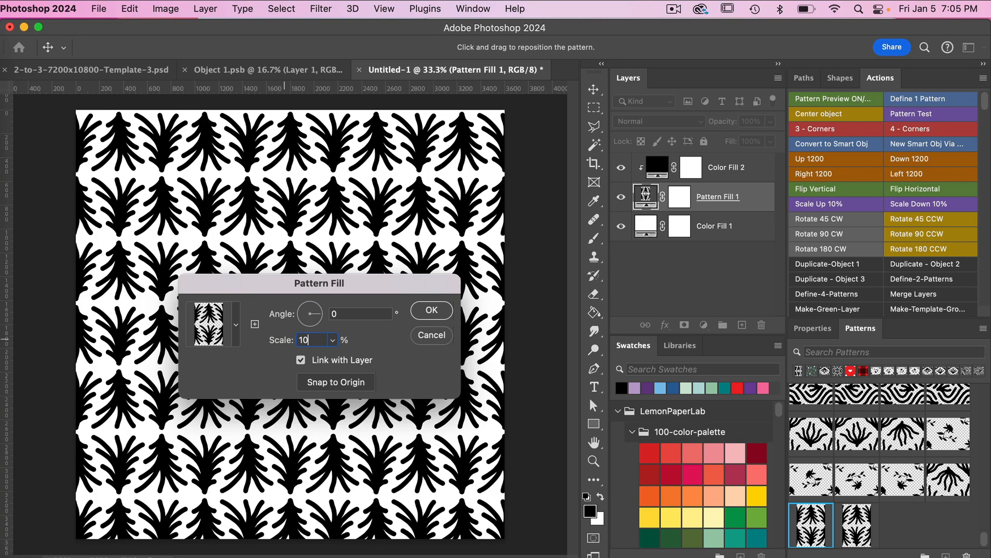
{"action": "left_click", "coordinate": [432, 310]}
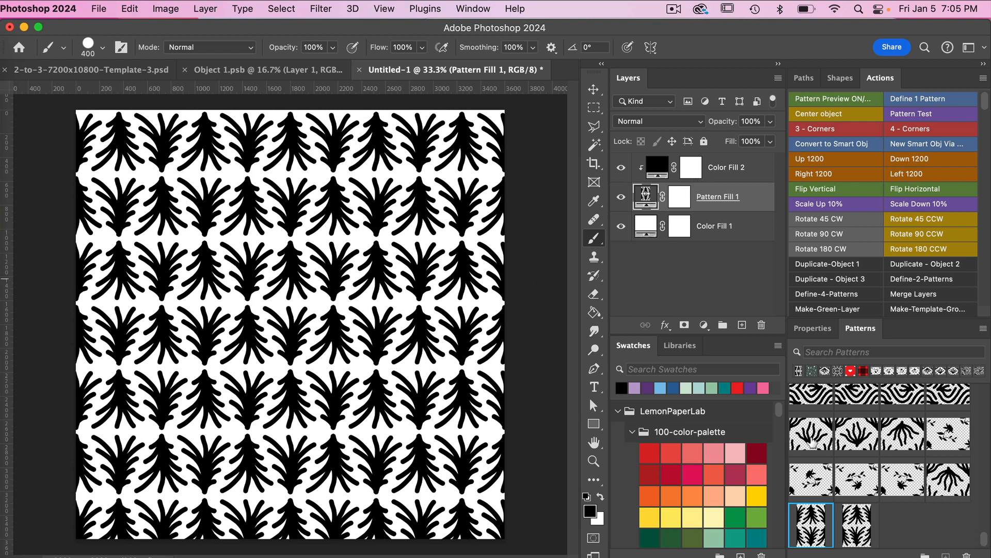
{"action": "left_click", "coordinate": [856, 527]}
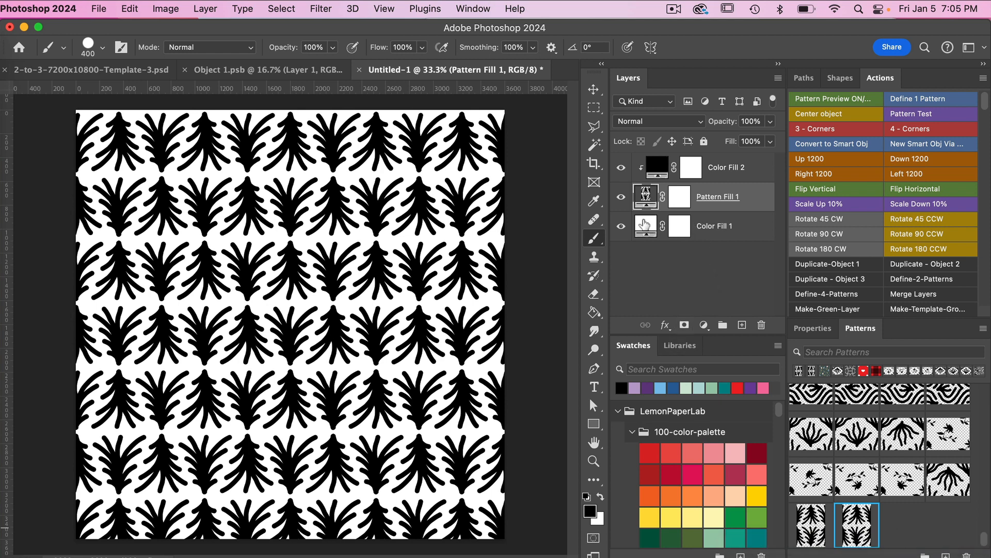
Step: Recolour the Color Fill 1 background layer from white to dark green #164219
{"action": "double_click", "coordinate": [644, 225]}
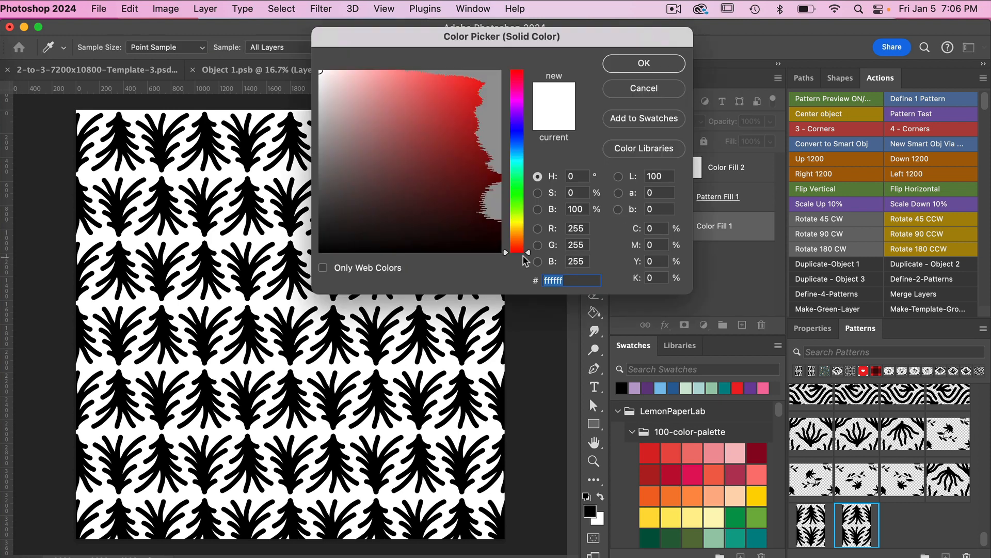
{"action": "left_click_drag", "start_coordinate": [529, 253], "coordinate": [529, 190]}
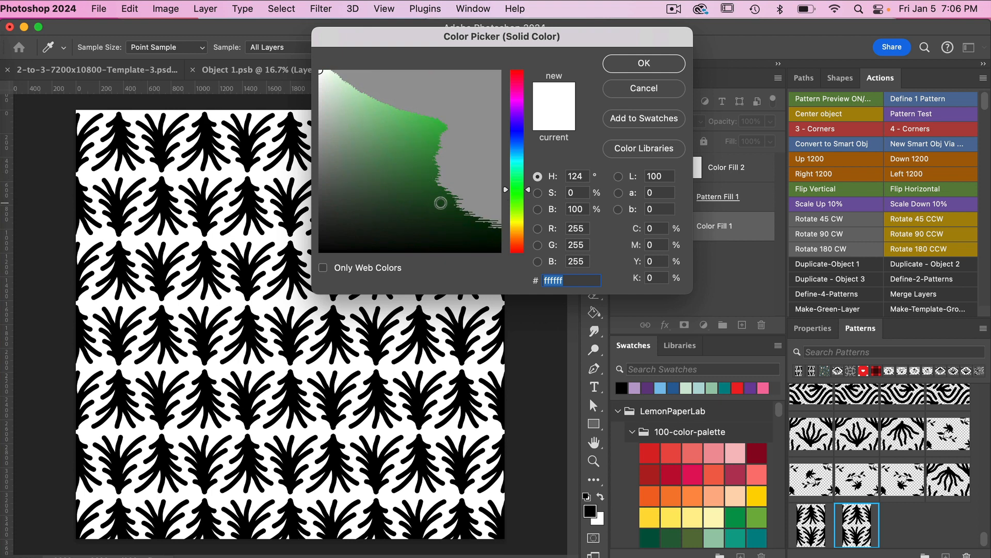
{"action": "left_click", "coordinate": [441, 205]}
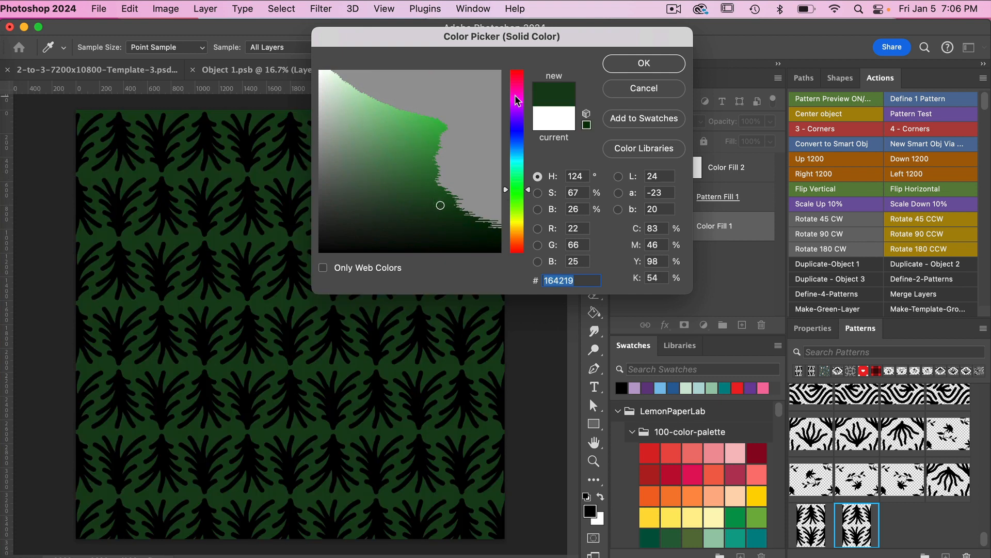
{"action": "left_click", "coordinate": [645, 63]}
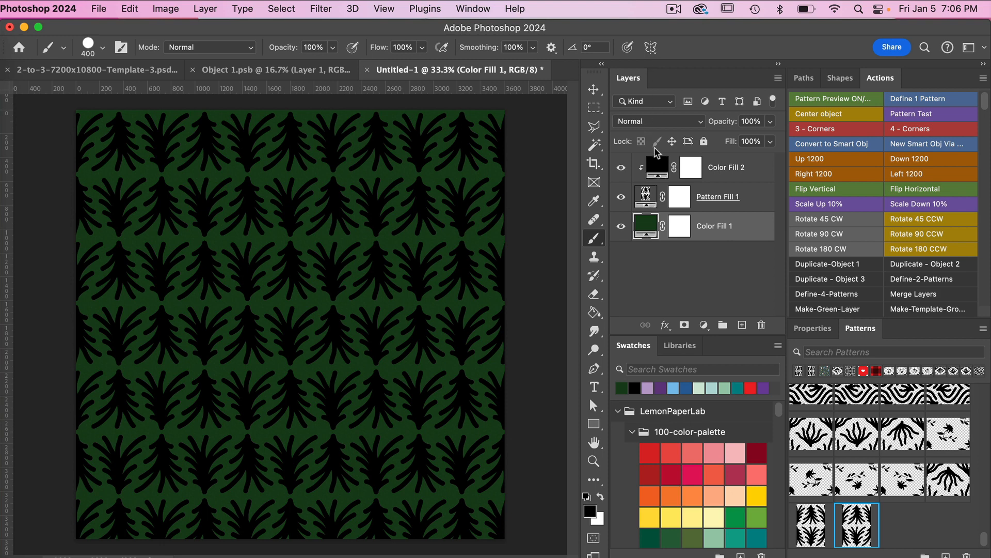
Step: Recolour the Color Fill 2 layer to pale green #c4ddc6, starting from the recent dark green swatch
{"action": "double_click", "coordinate": [657, 166]}
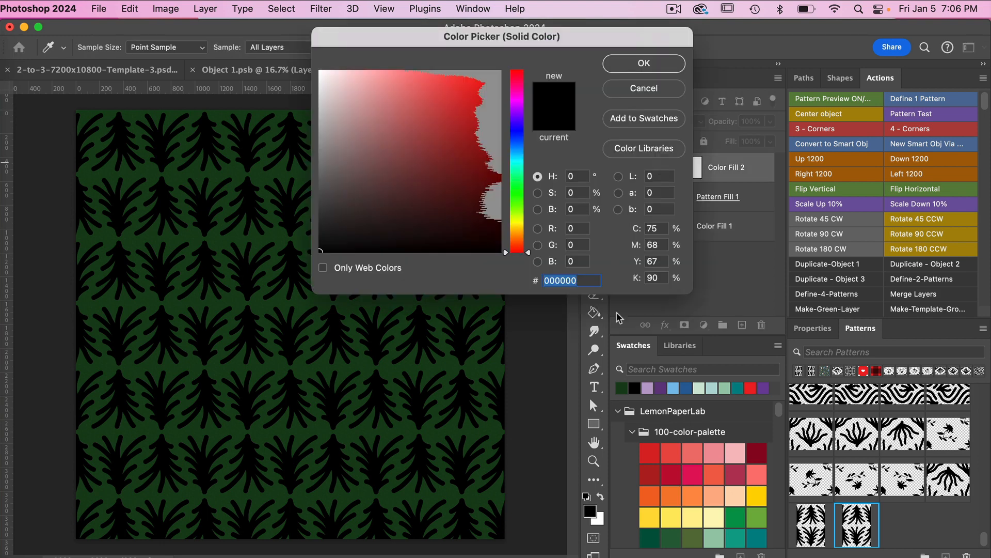
{"action": "left_click", "coordinate": [622, 386]}
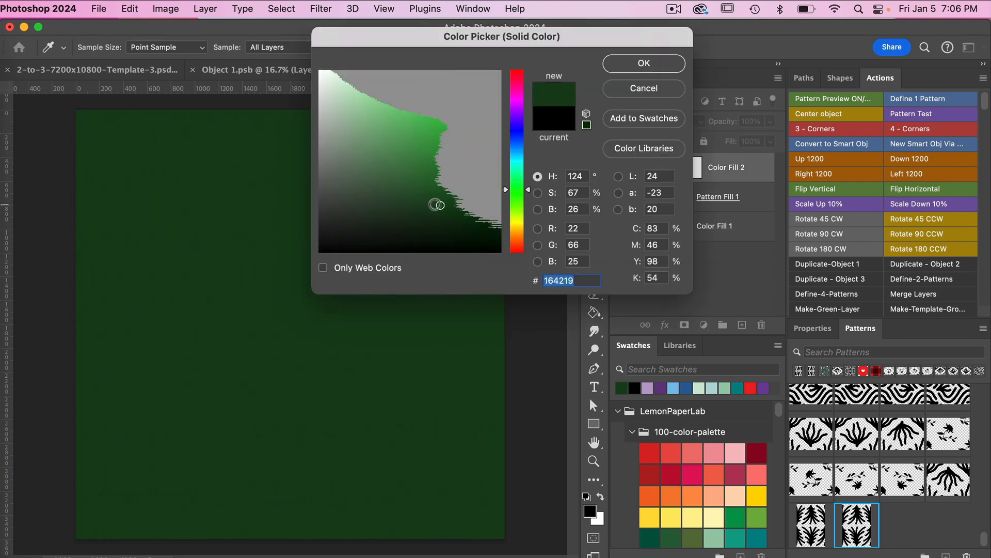
{"action": "mouse_move", "coordinate": [420, 181]}
{"action": "left_mouse_down"}
{"action": "mouse_move", "coordinate": [367, 107]}
{"action": "mouse_move", "coordinate": [340, 94]}
{"action": "left_mouse_up"}
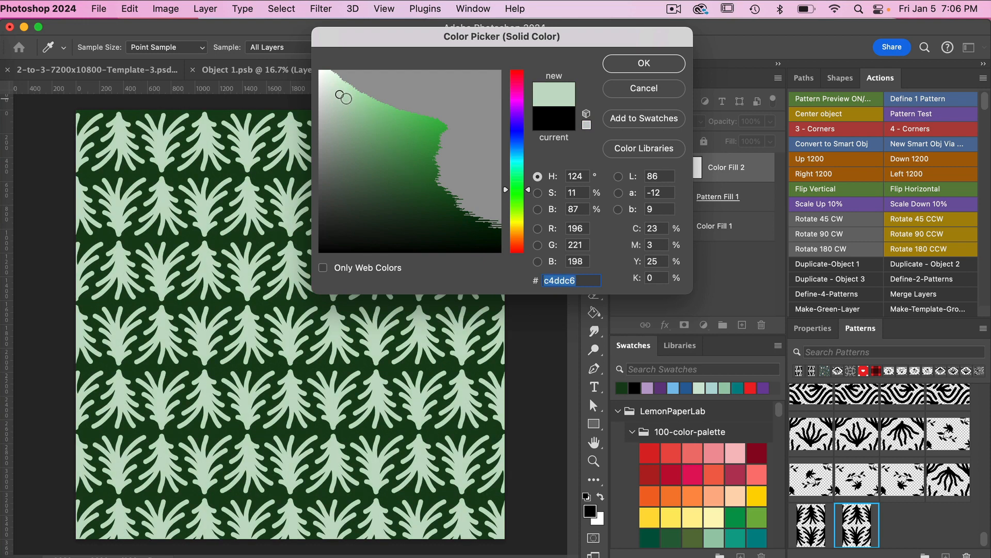
{"action": "left_click", "coordinate": [626, 64]}
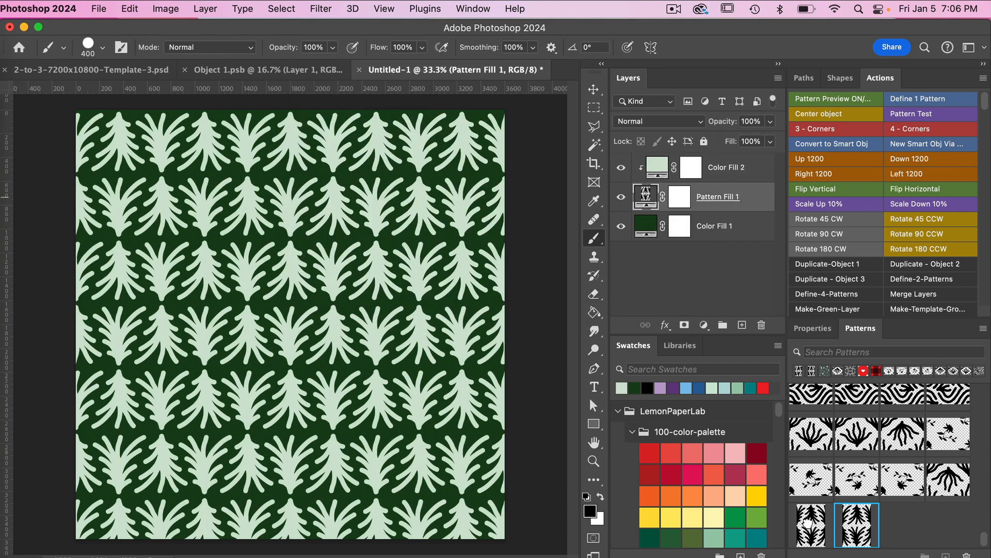
Step: Compare the two tree patterns in Pattern Fill 1, ending on the first one
{"action": "left_click", "coordinate": [811, 524]}
{"action": "left_click", "coordinate": [861, 525]}
{"action": "left_click", "coordinate": [813, 522]}
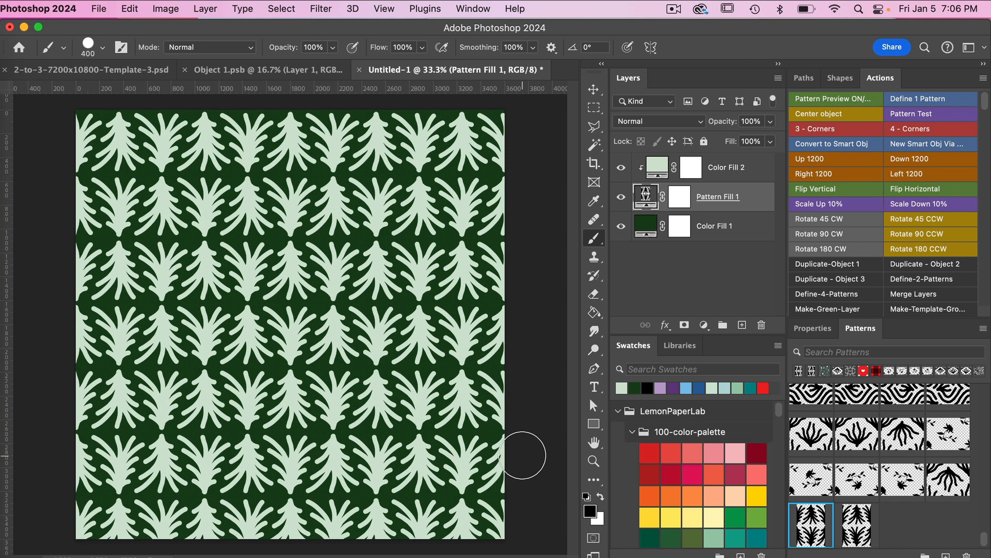
Step: In Object 1.psb, hide the Layer 1 tree, show the Reference 1 triangle guide, and add a new empty layer
{"action": "left_click", "coordinate": [311, 72]}
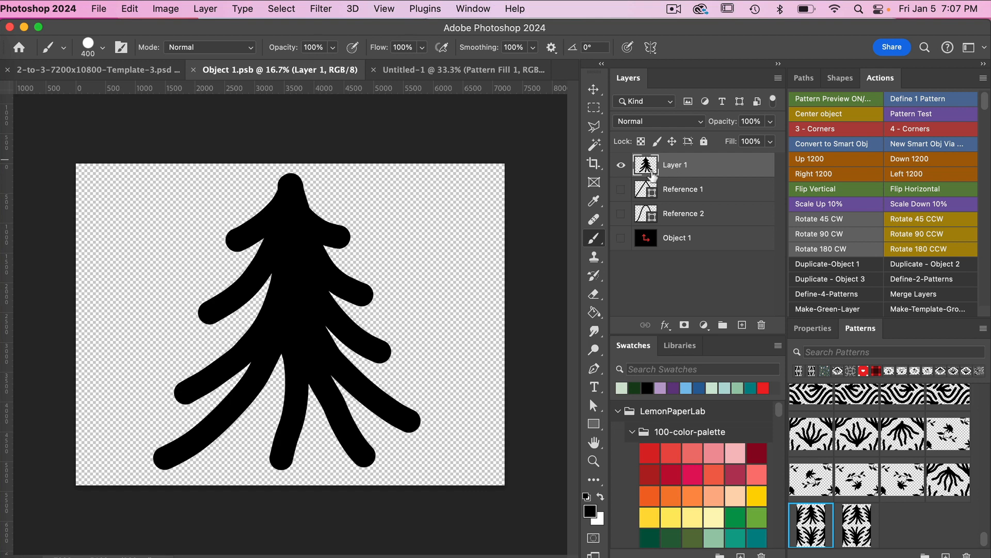
{"action": "left_click", "coordinate": [621, 165]}
{"action": "left_click", "coordinate": [621, 189]}
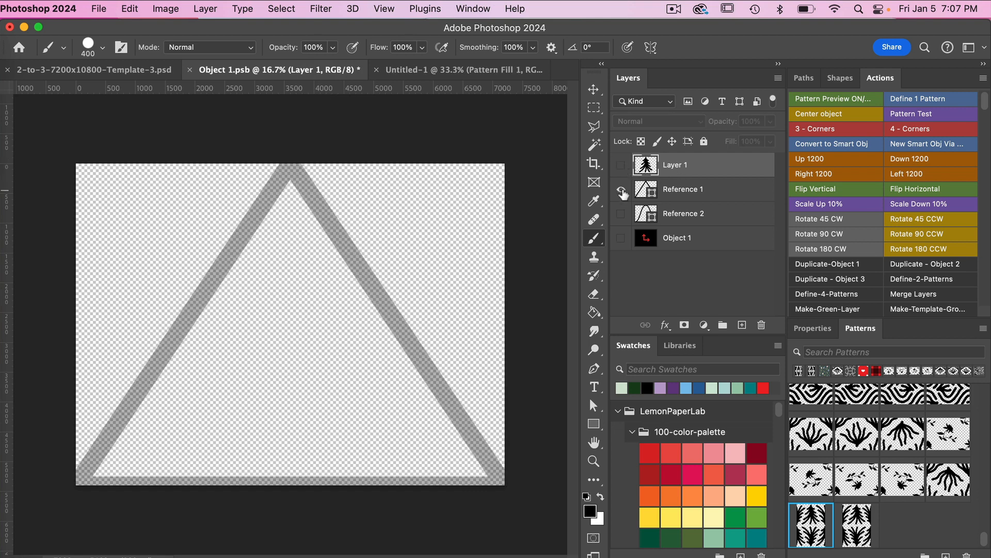
{"action": "left_click", "coordinate": [742, 325]}
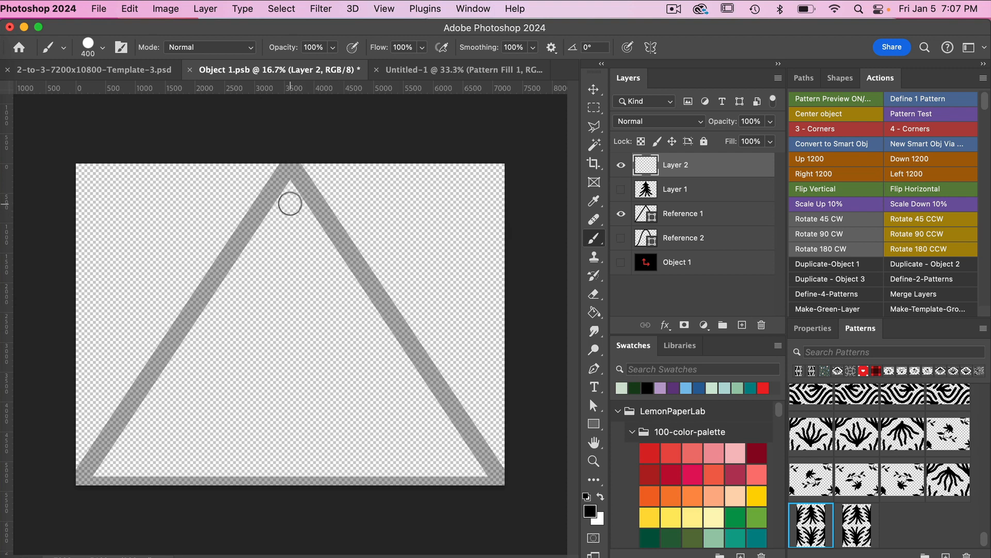
Step: Paint a large black angle on the new layer, following the inside of the reference triangle's left side and base with straight brush strokes
{"action": "left_click", "coordinate": [290, 204]}
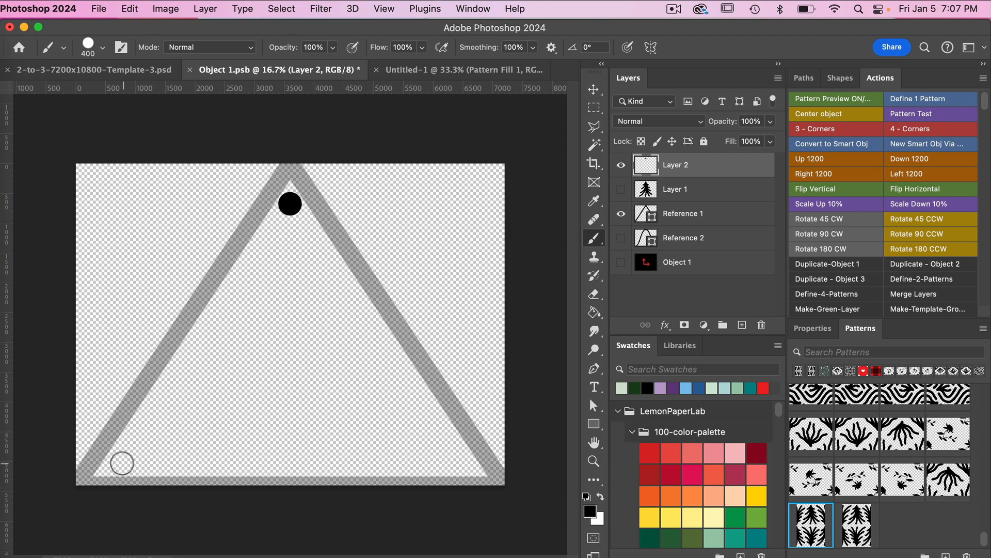
{"action": "left_click", "coordinate": [118, 464], "text": "shift"}
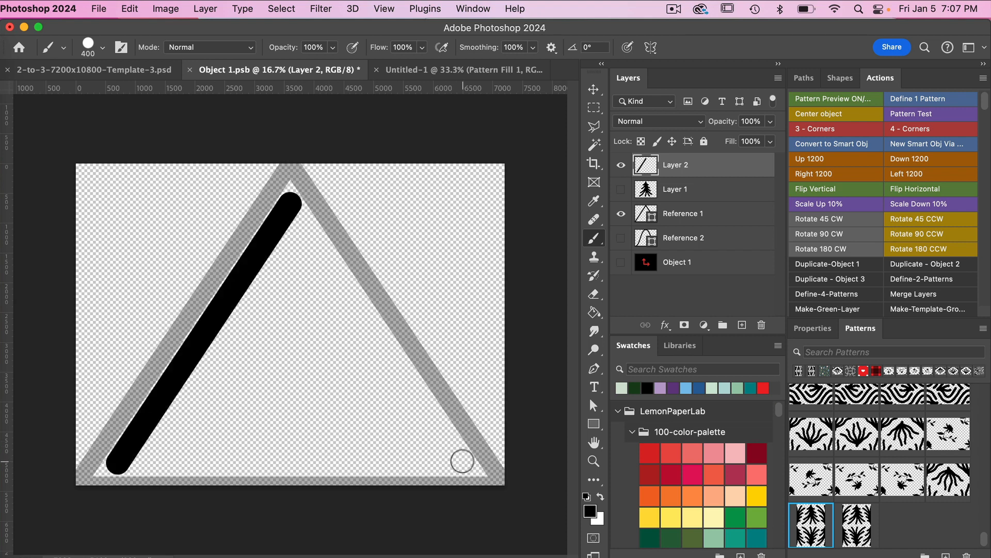
{"action": "left_click", "coordinate": [462, 462], "text": "shift"}
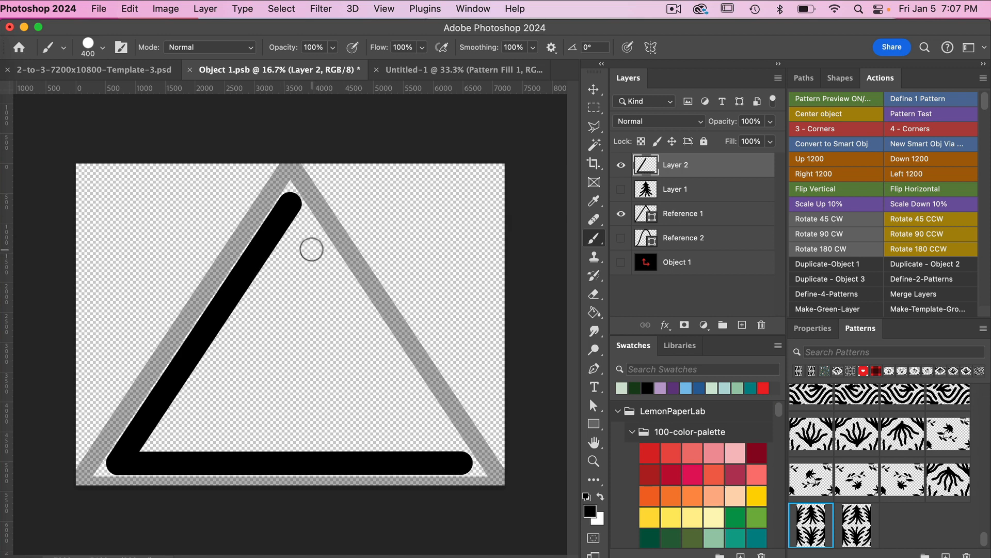
Step: Paint two progressively smaller black angles nested inside the large one, using straight brush strokes roughly parallel to it
{"action": "left_click", "coordinate": [312, 249]}
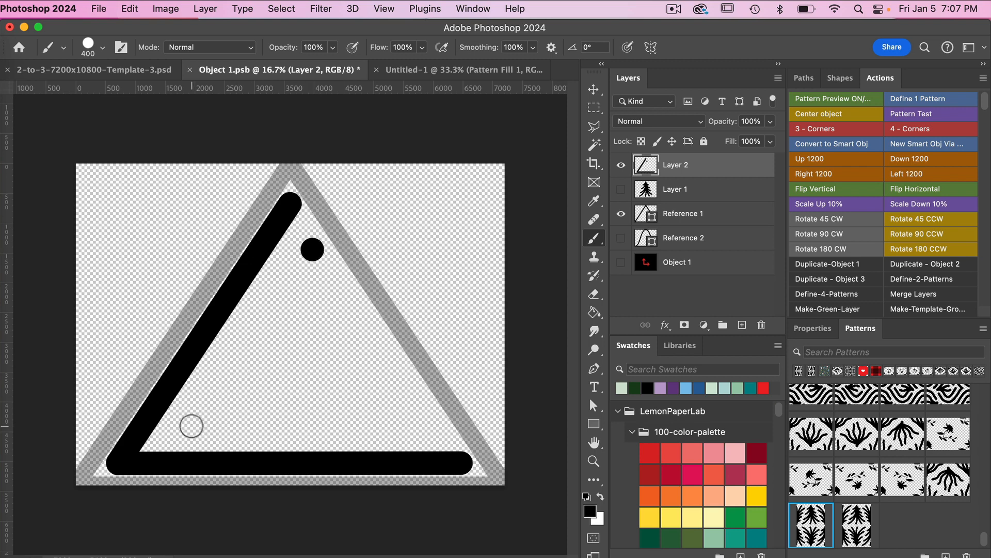
{"action": "left_click", "coordinate": [192, 426], "text": "shift"}
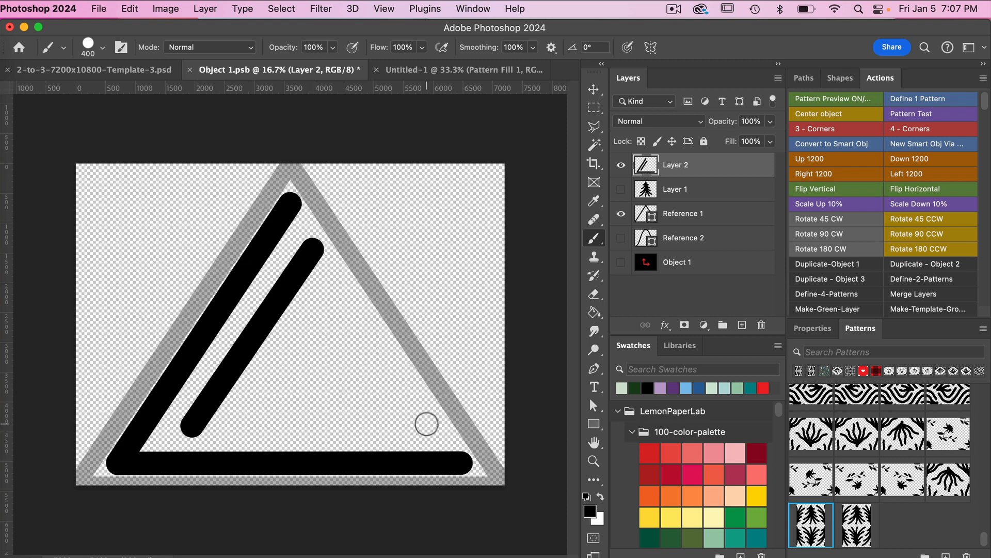
{"action": "left_click", "coordinate": [426, 424], "text": "shift"}
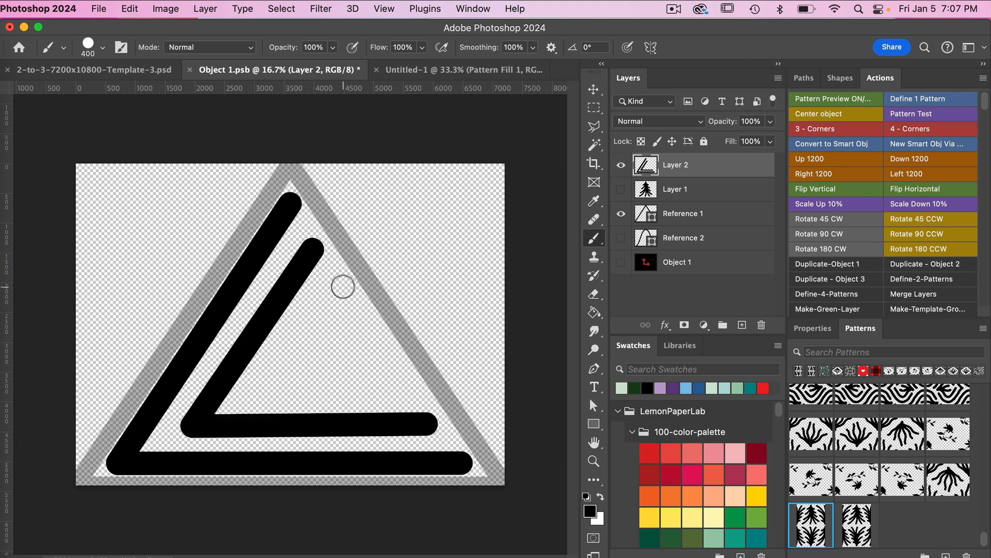
{"action": "left_click", "coordinate": [341, 289]}
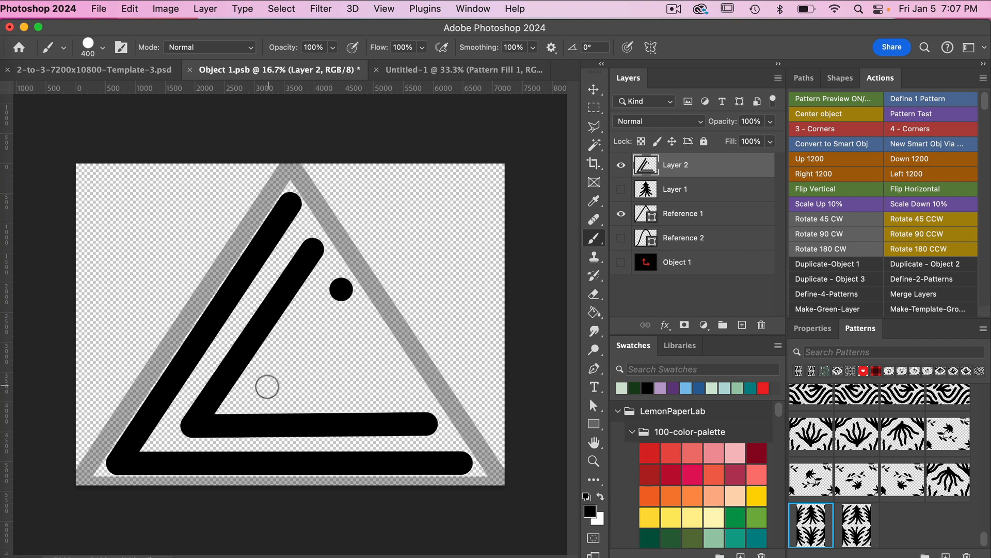
{"action": "left_click", "coordinate": [265, 389], "text": "shift"}
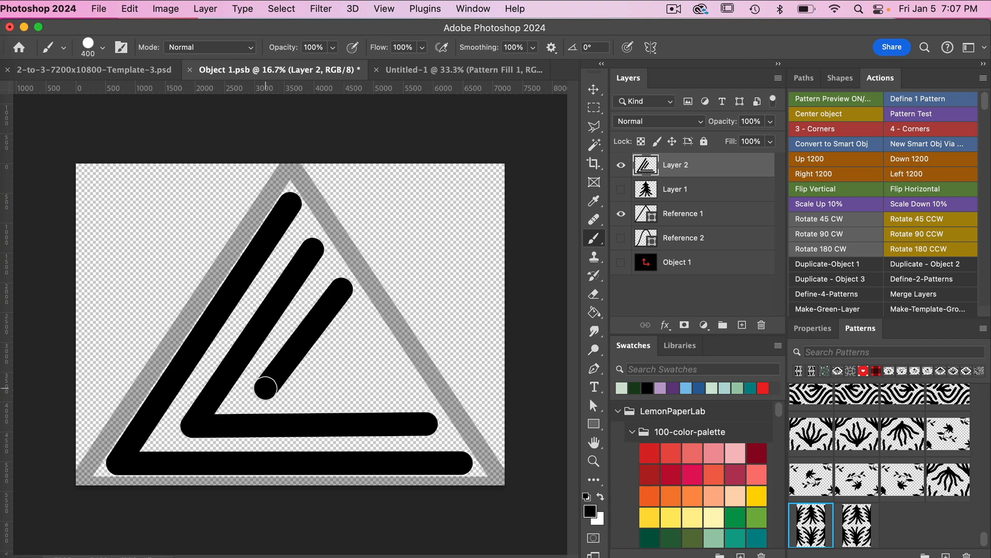
{"action": "left_click", "coordinate": [400, 384], "text": "shift"}
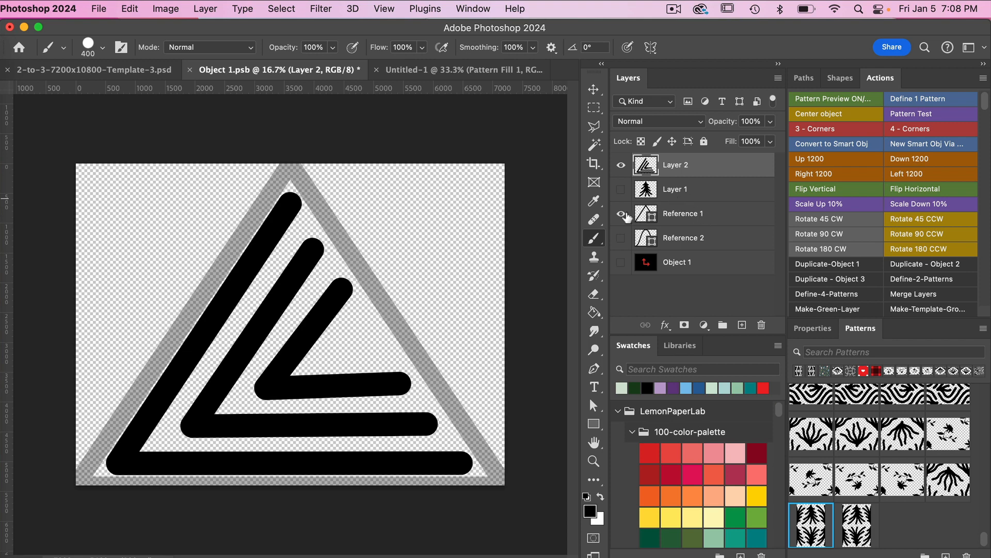
Step: Save the smart object with Reference 1 hidden, and run Define-2-Patterns on the template to store both line-triangle artboards as patterns
{"action": "left_click", "coordinate": [622, 214]}
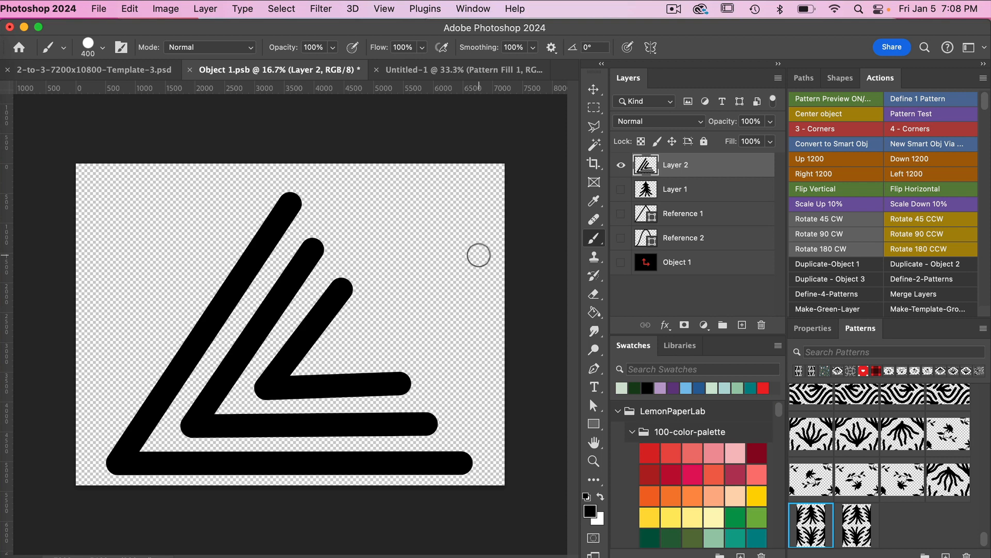
{"action": "key", "text": "super+s"}
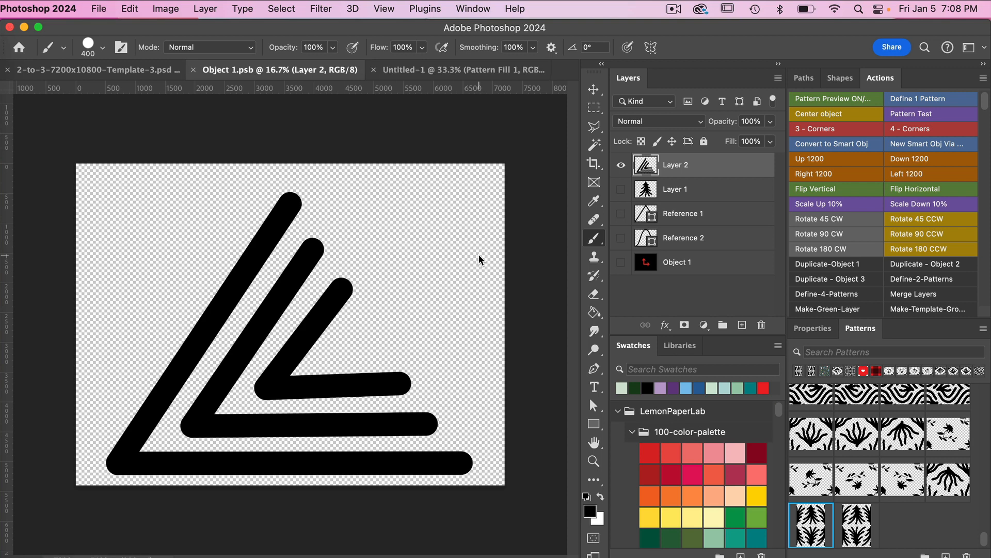
{"action": "left_click", "coordinate": [133, 72]}
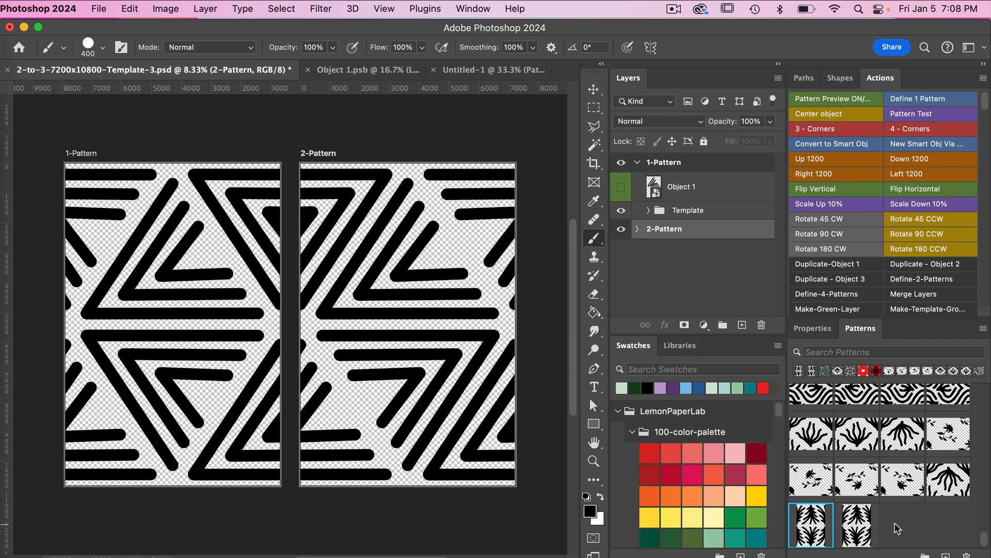
{"action": "left_click", "coordinate": [916, 281]}
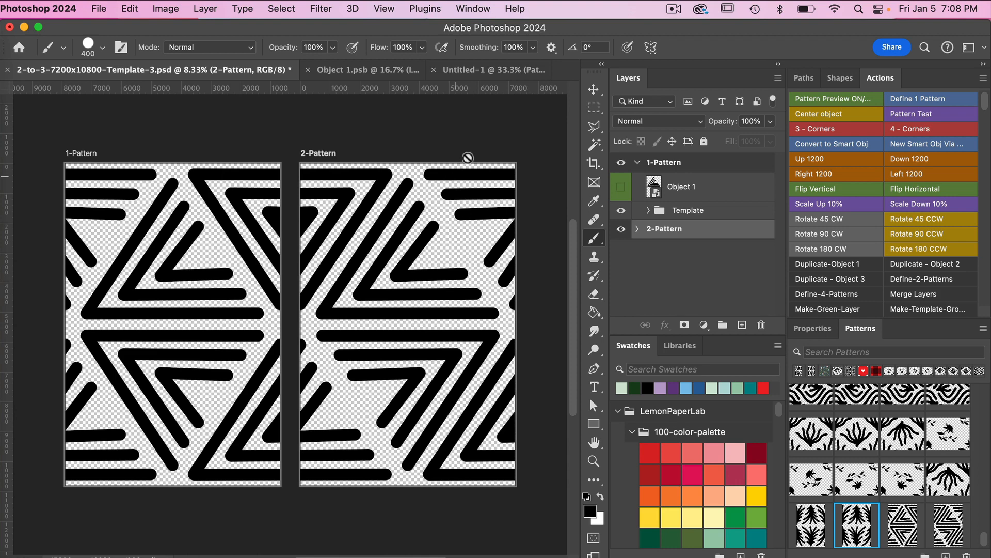
Step: In Untitled-1, try both new line-triangle patterns in Pattern Fill 1 and leave the first one applied
{"action": "left_click", "coordinate": [478, 71]}
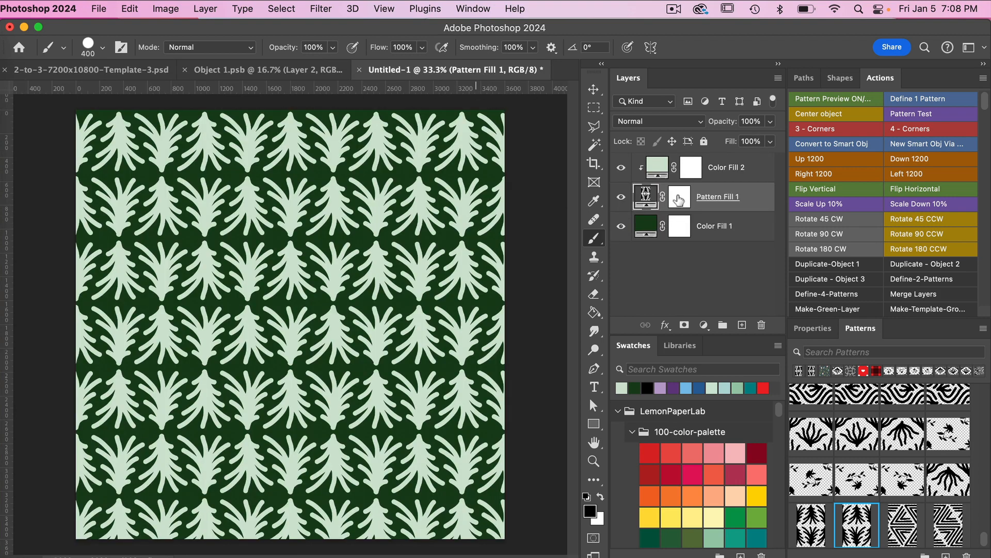
{"action": "left_click", "coordinate": [904, 531]}
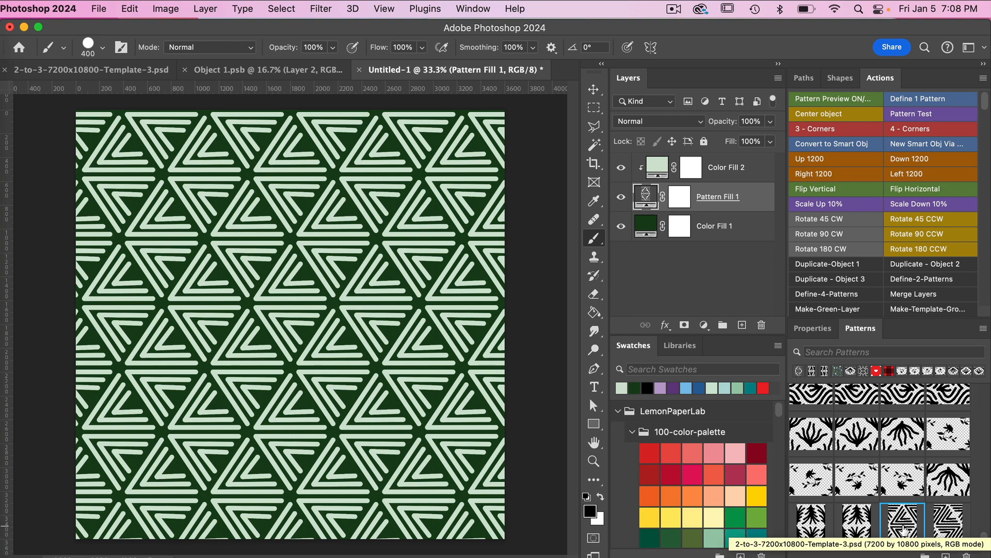
{"action": "left_click", "coordinate": [949, 525]}
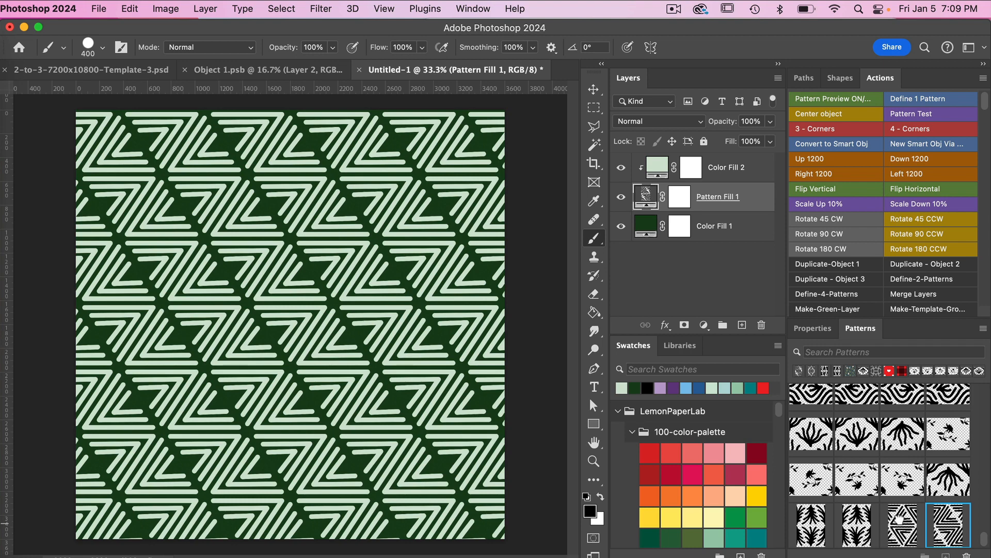
{"action": "left_click", "coordinate": [901, 524]}
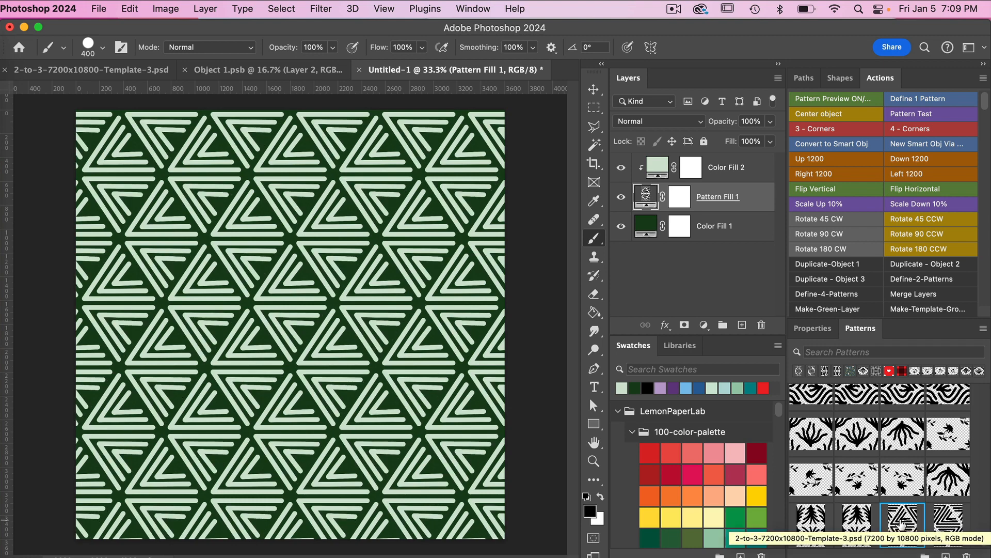